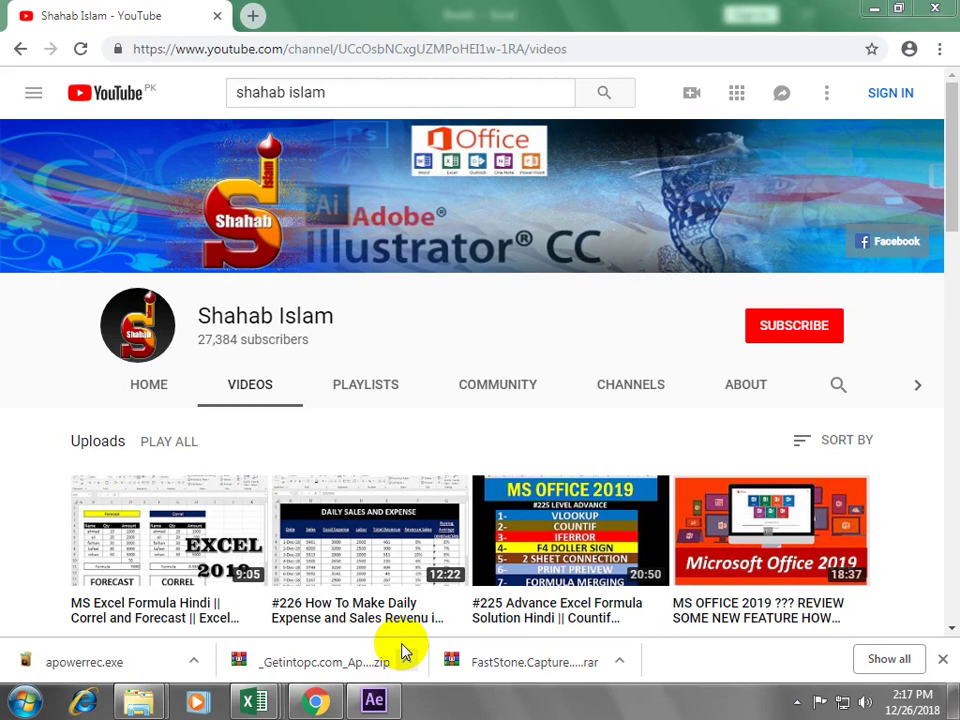
Step: Find Word through the Start menu search and launch Word 2019 to its template start screen
key(super)
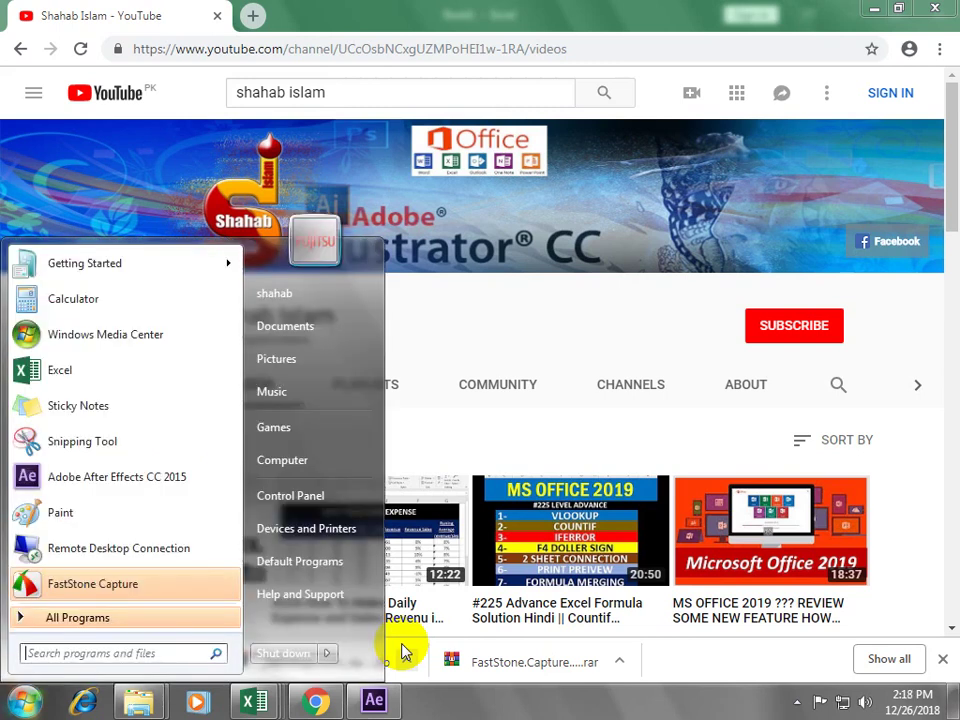
text(woe)
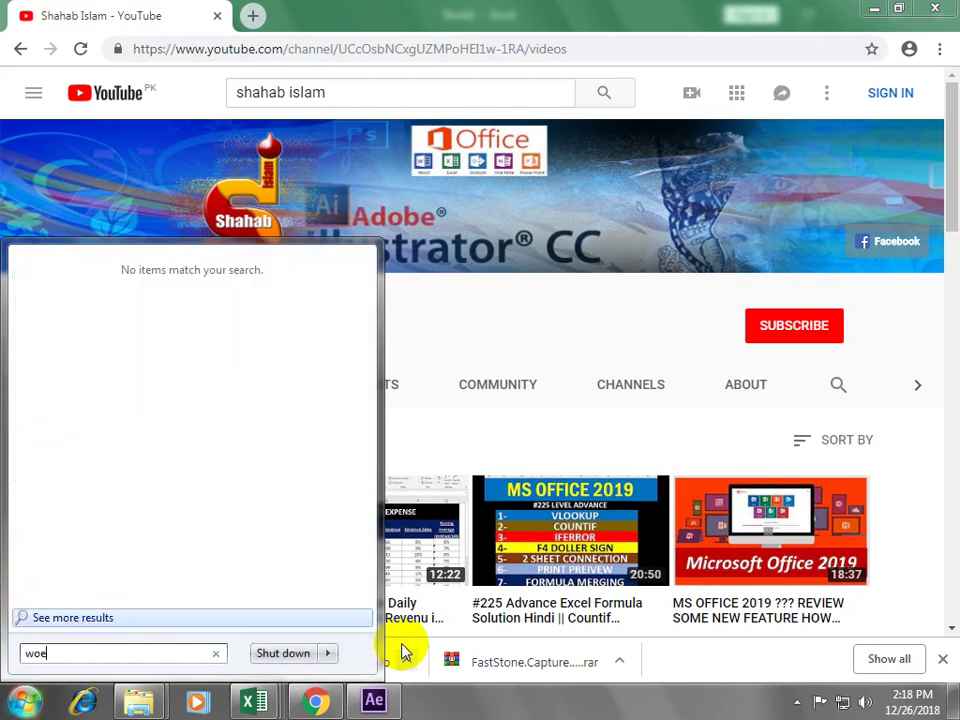
text(rd)
key(BackSpace)
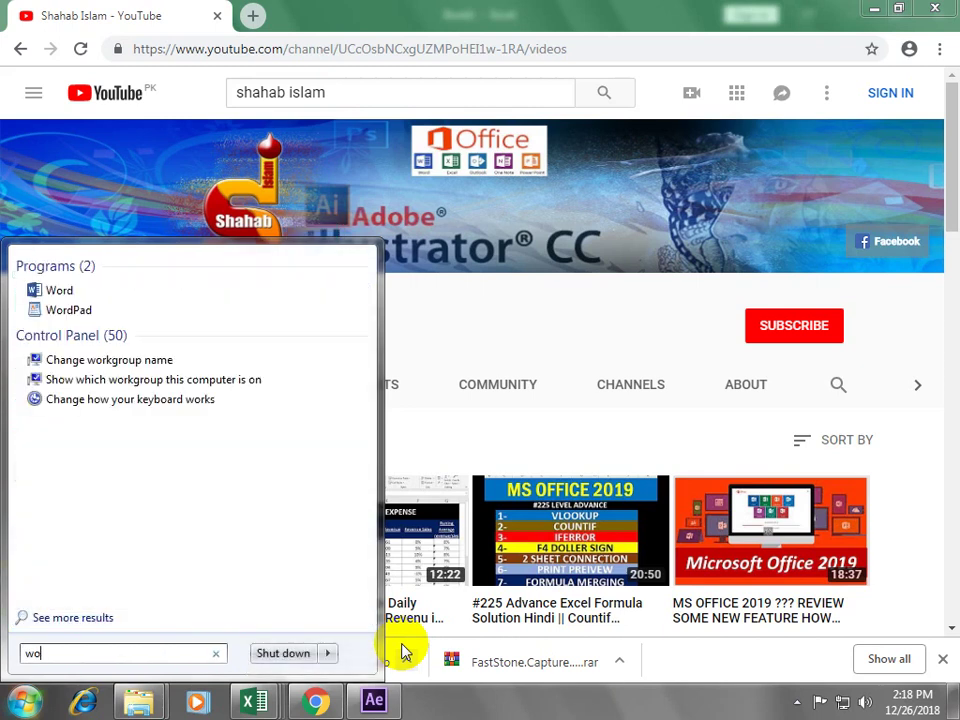
text(d)
key(Return)
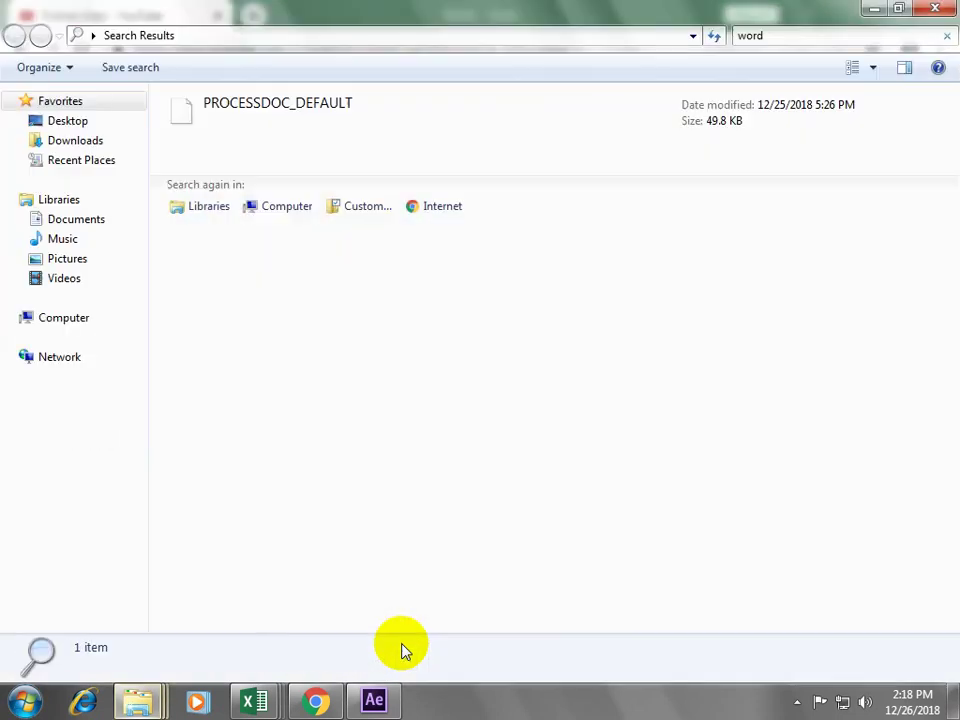
key(alt+F4)
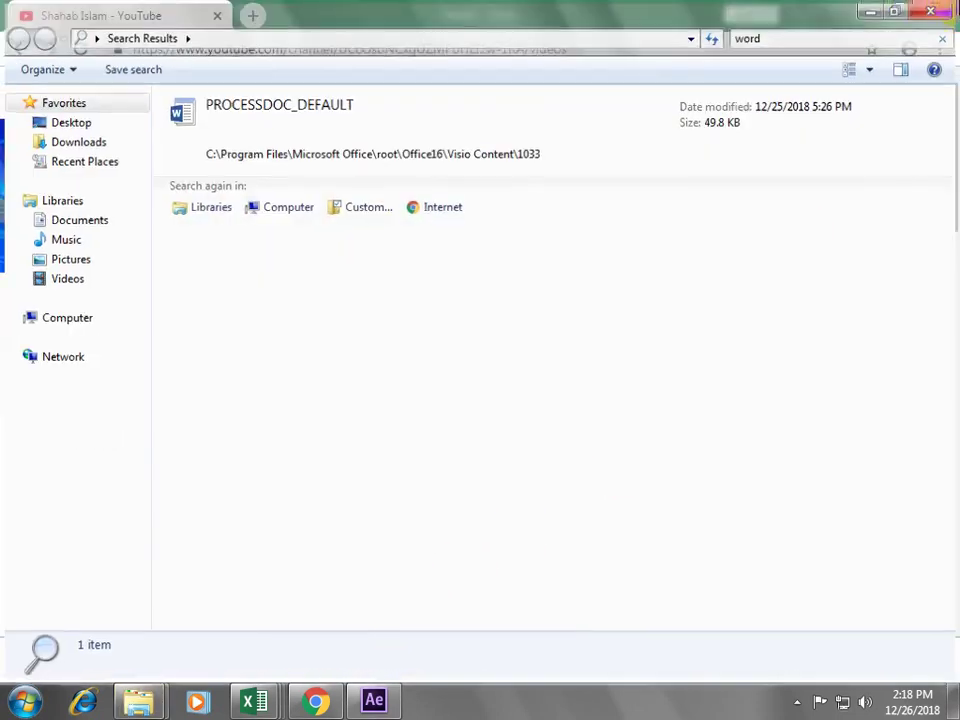
click(40, 702)
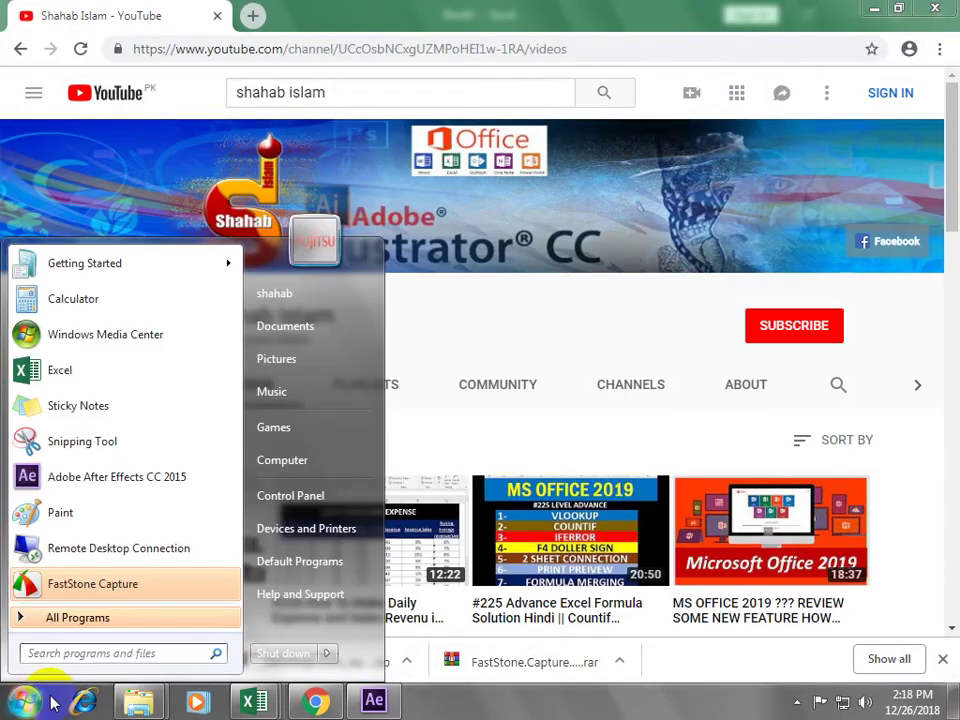
text(word)
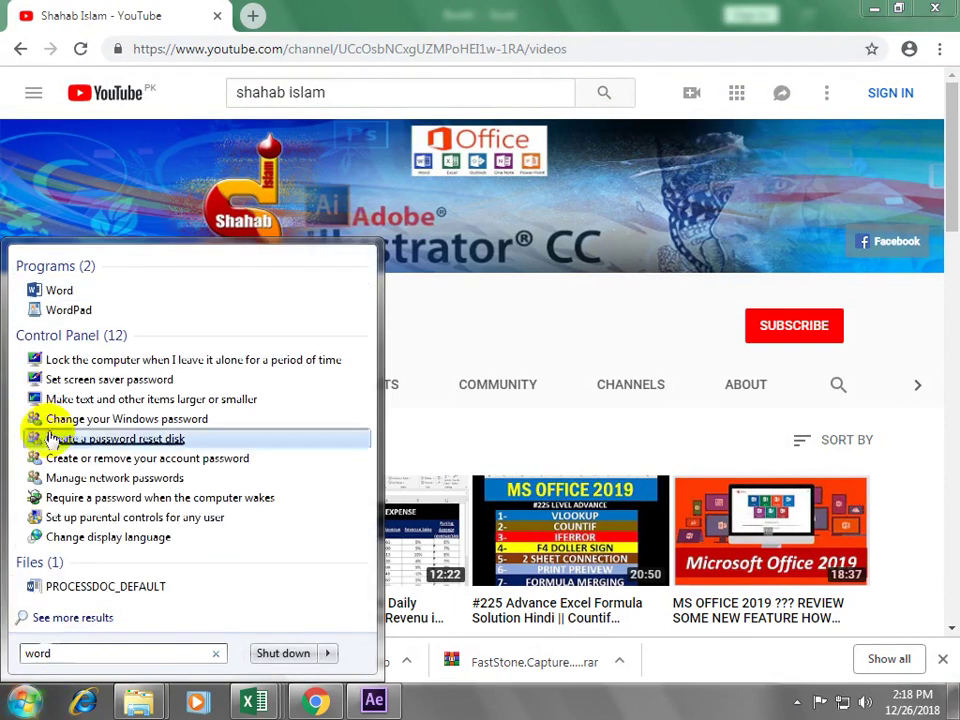
click(60, 290)
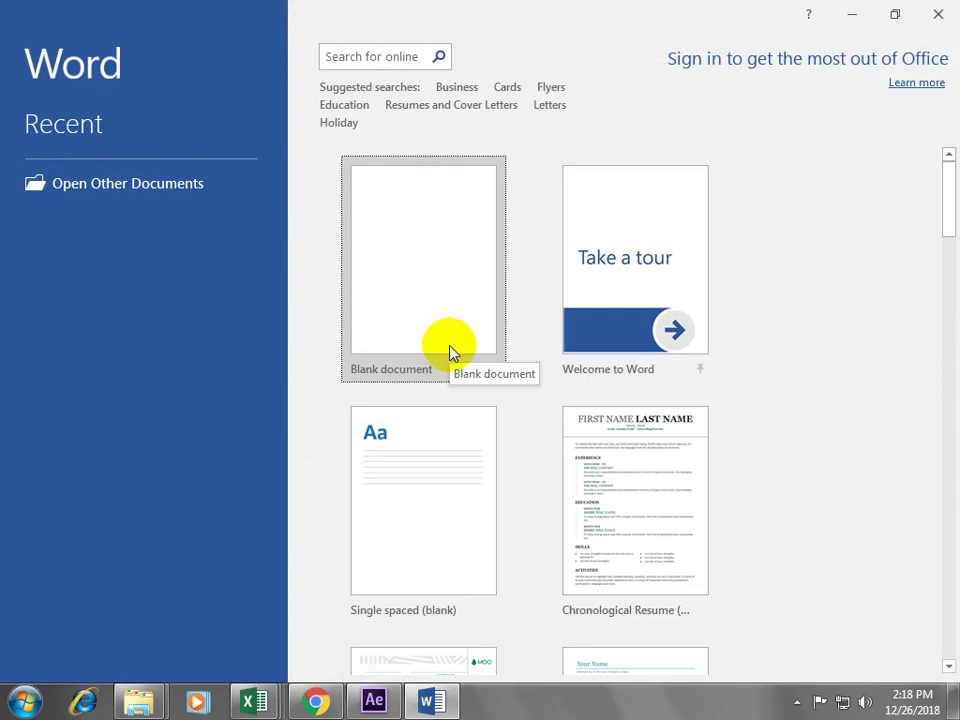
Step: Create a new Blank document and show the Insert ribbon commands
click(443, 322)
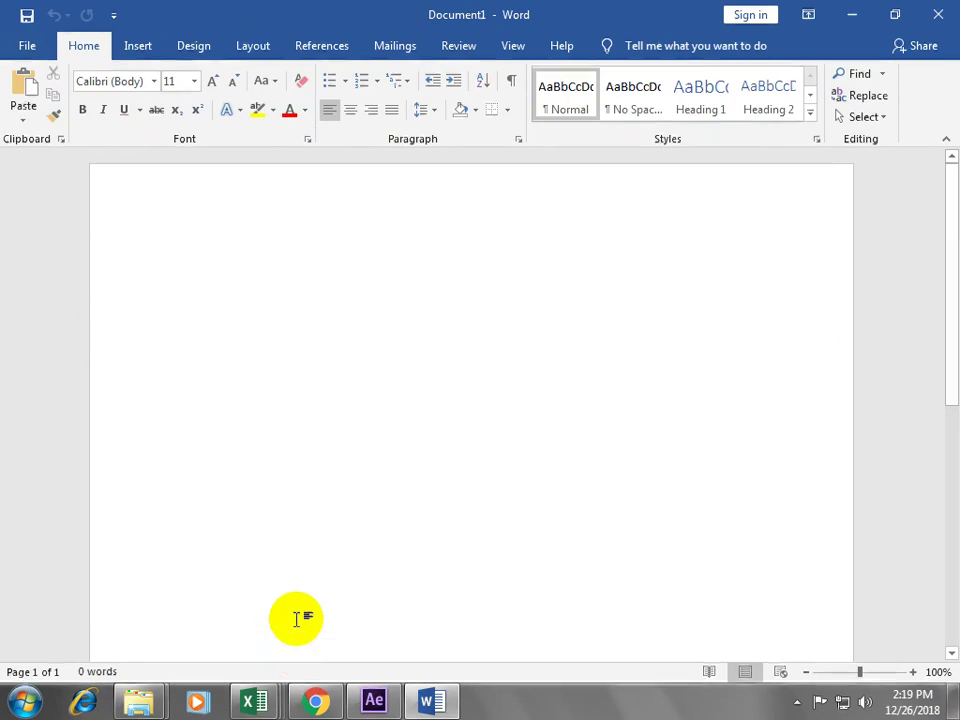
click(140, 50)
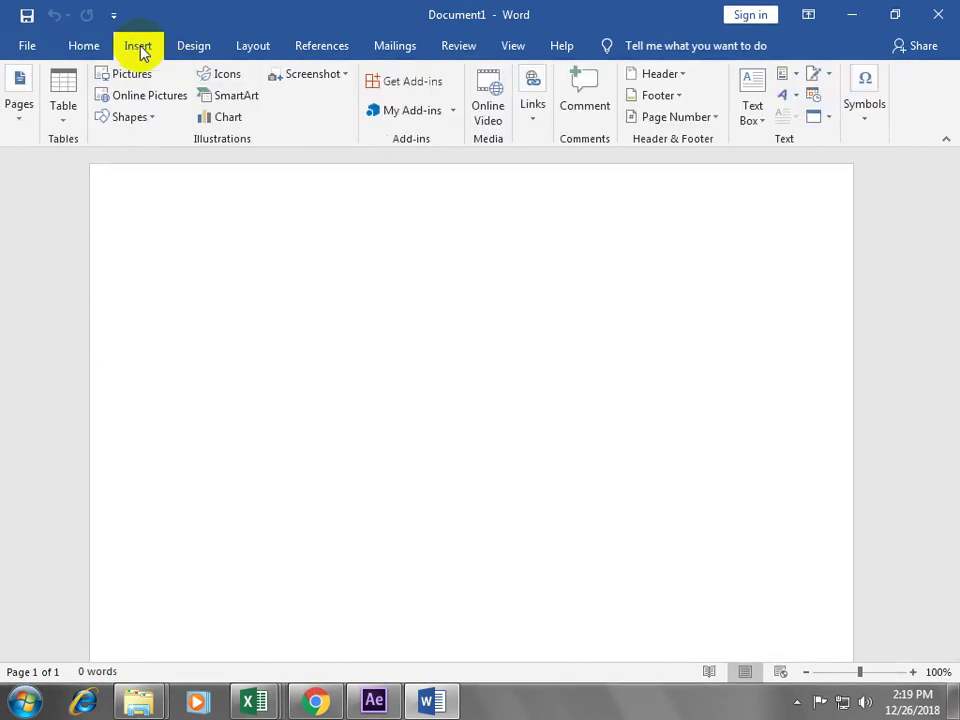
Step: Show the Pages options (Cover Page, Blank Page, Page Break) on the Insert ribbon
click(22, 118)
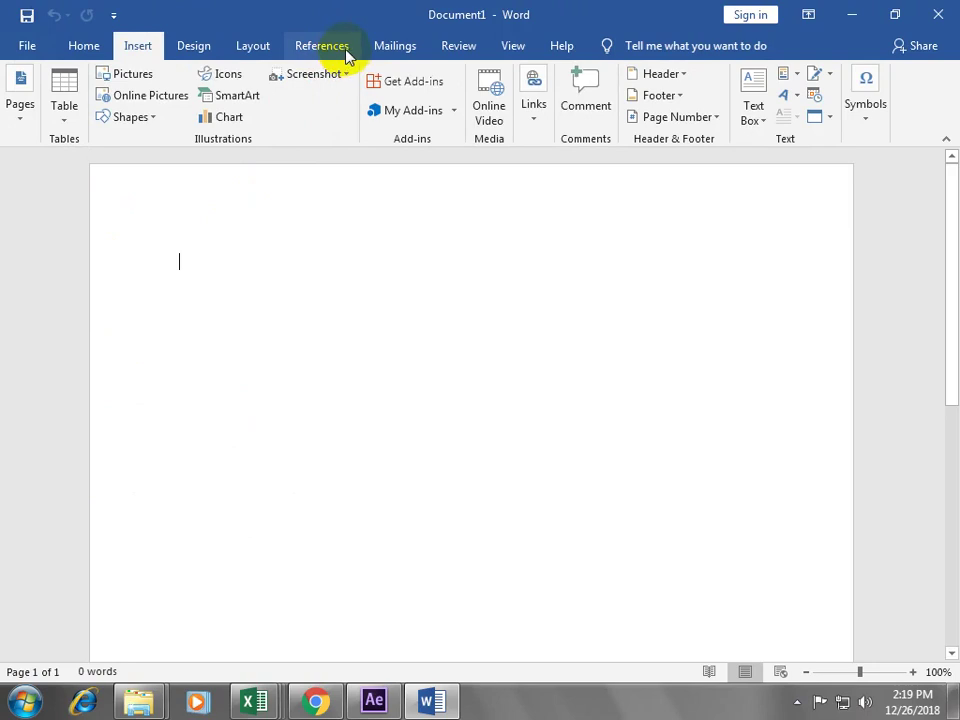
click(345, 52)
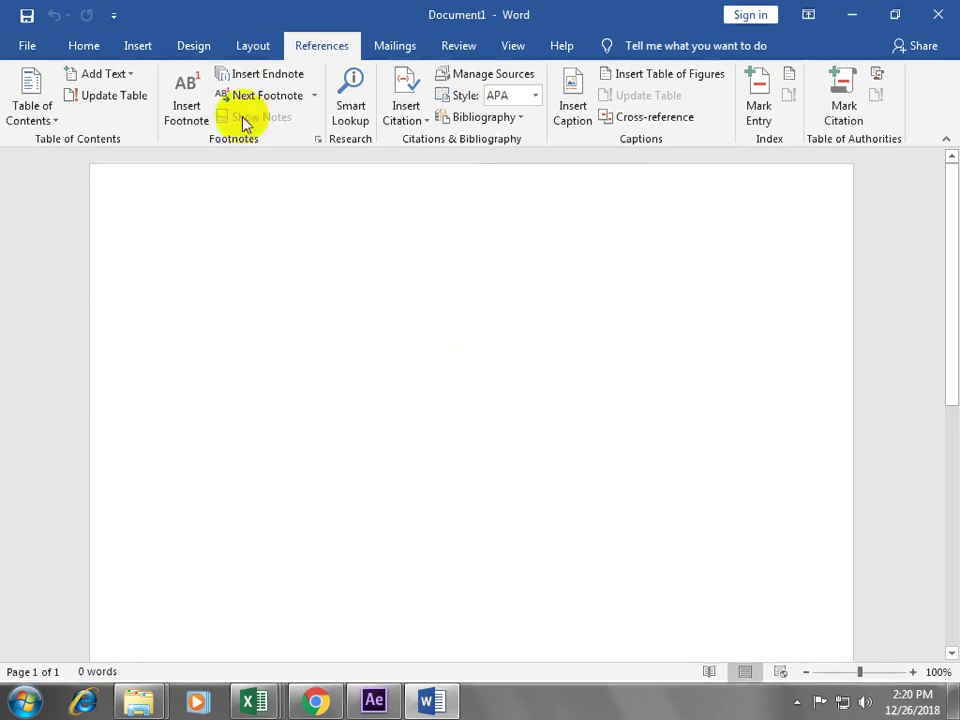
click(126, 45)
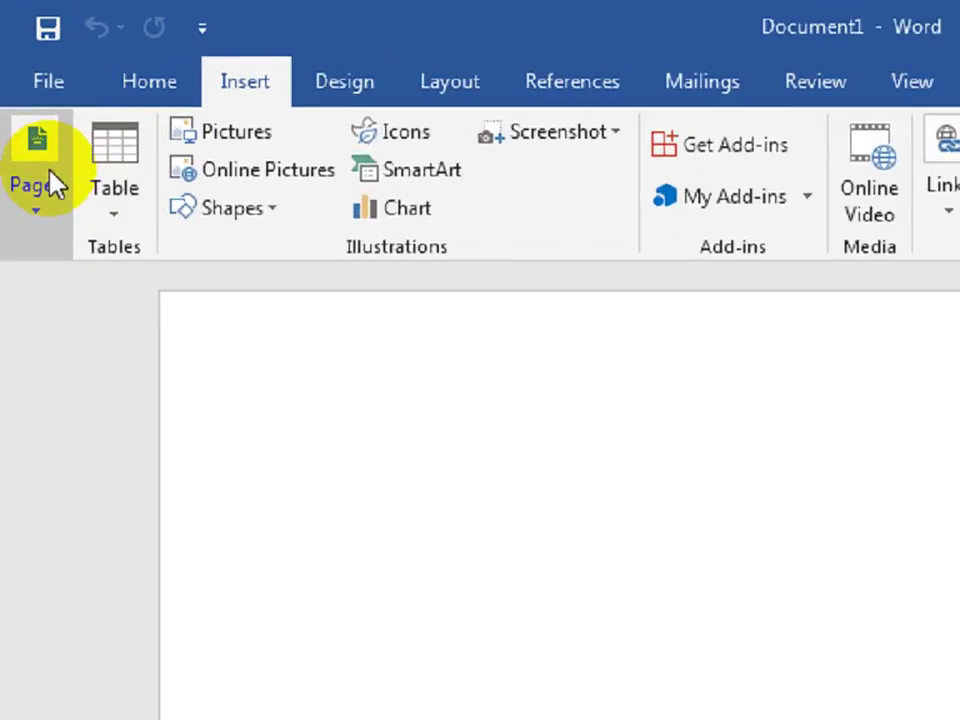
click(26, 116)
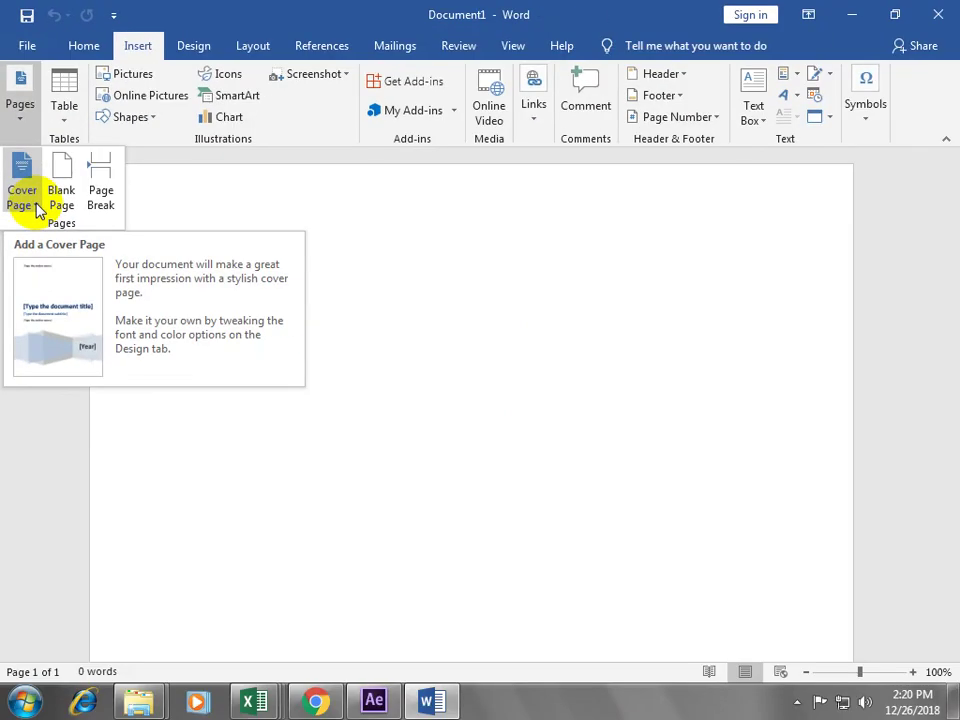
Step: Add the Banded design from the built-in Cover Page gallery
click(36, 206)
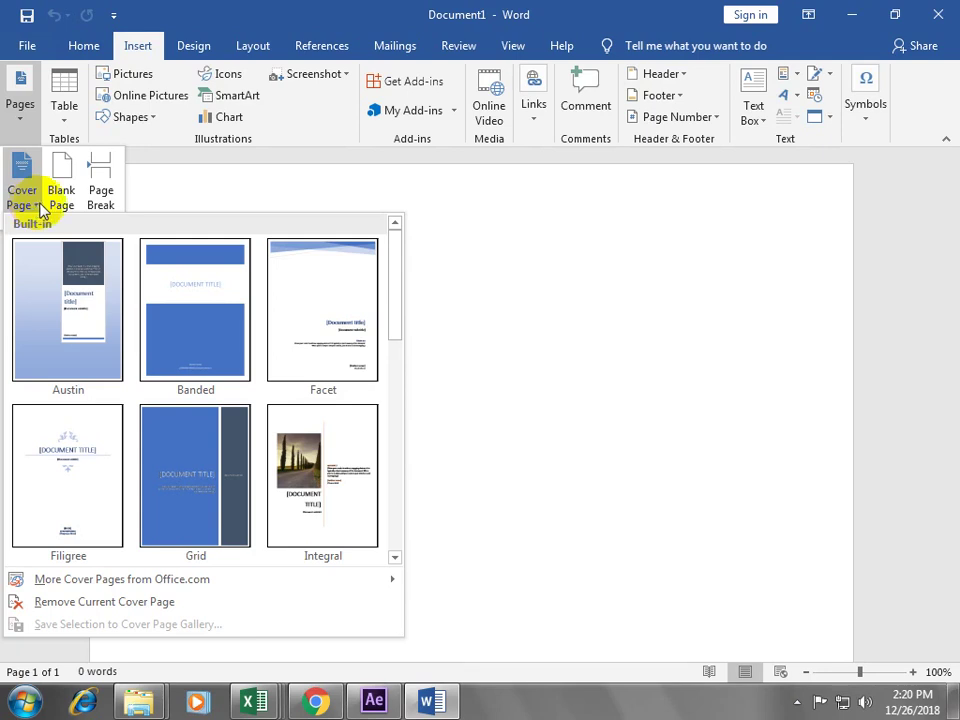
mouse_move(396, 250)
mouse_down()
mouse_move(396, 454)
mouse_move(407, 339)
mouse_move(400, 242)
mouse_up()
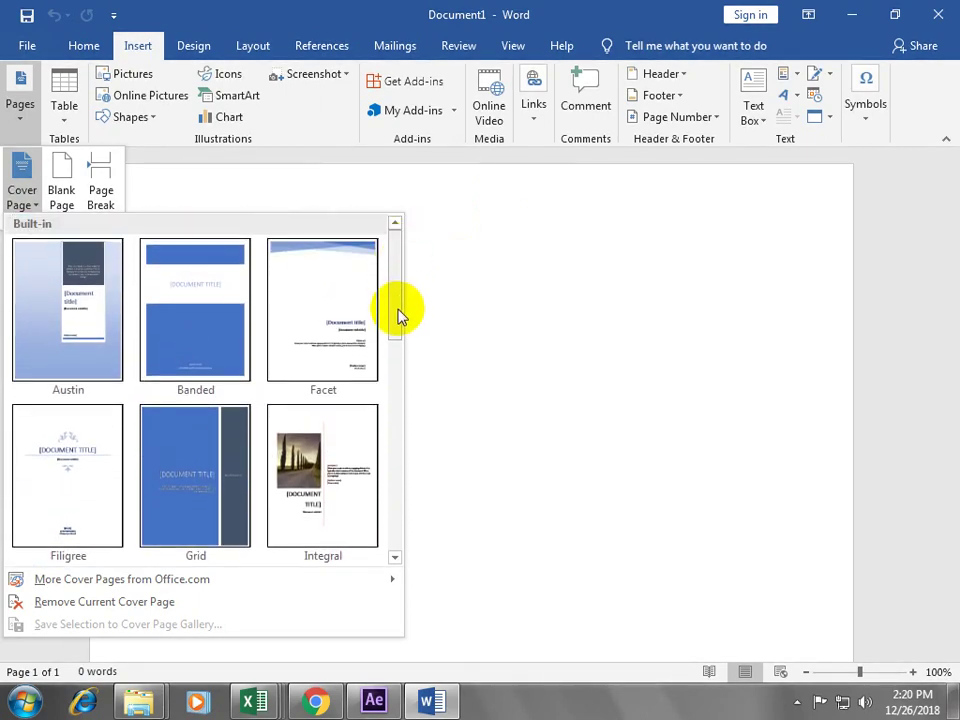
mouse_move(395, 262)
mouse_down()
mouse_move(398, 277)
mouse_move(396, 246)
mouse_up()
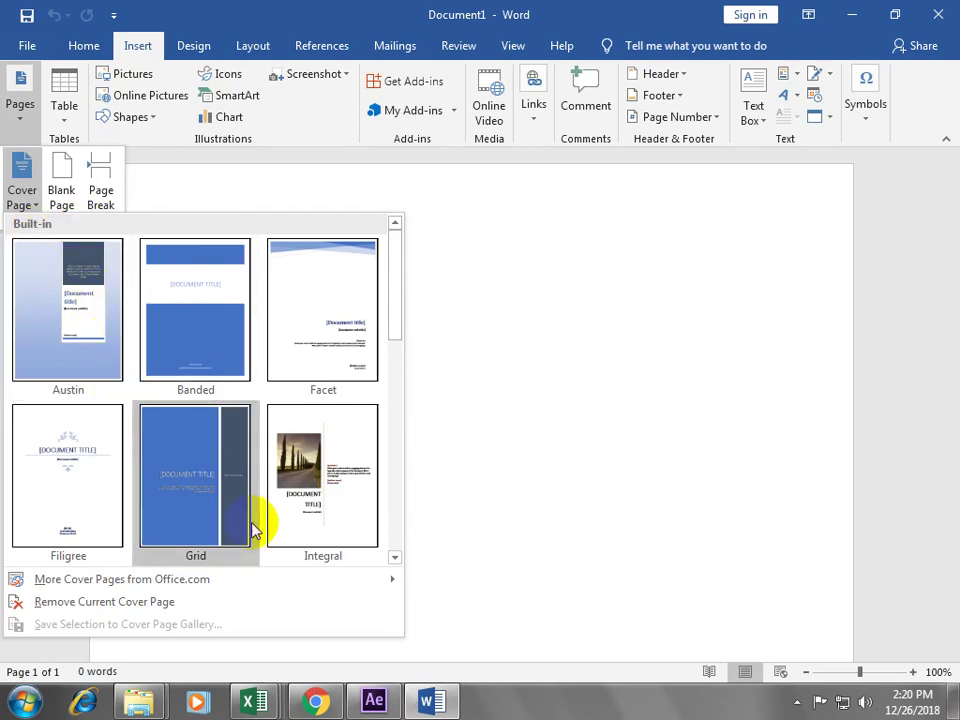
drag(397, 328, 398, 349)
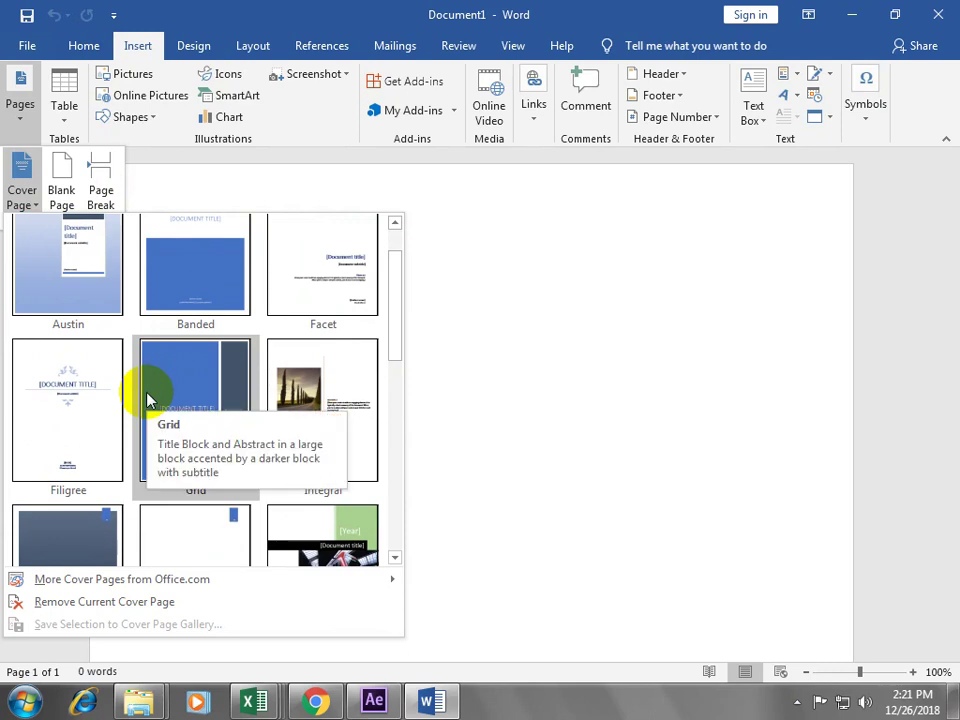
click(172, 276)
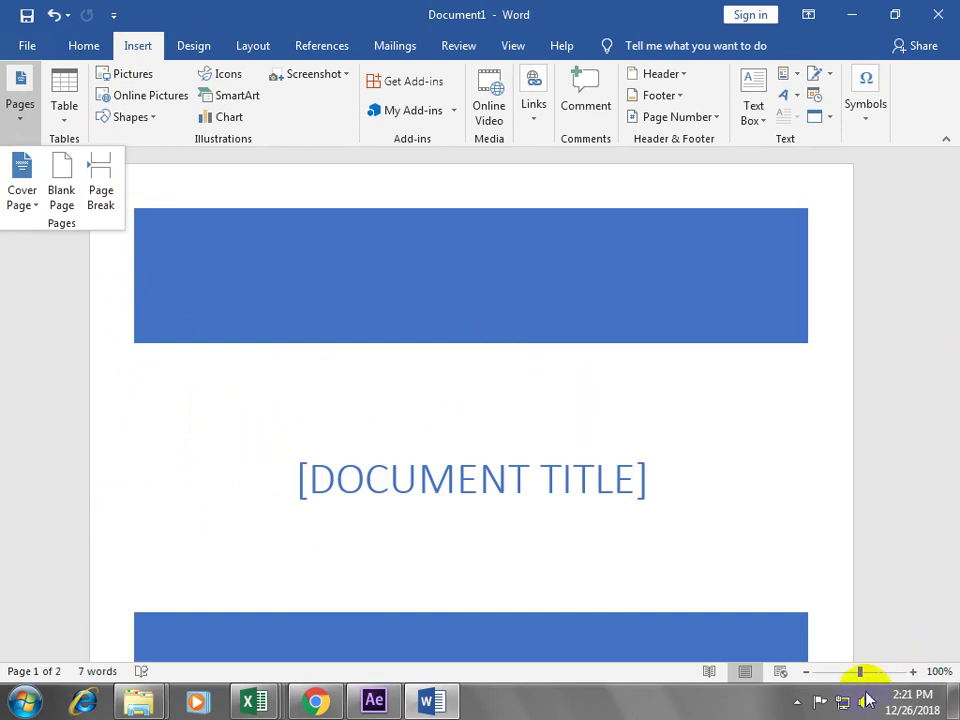
Step: Zoom to 82% and enter the author's full name in the cover's title placeholder
drag(862, 677, 848, 680)
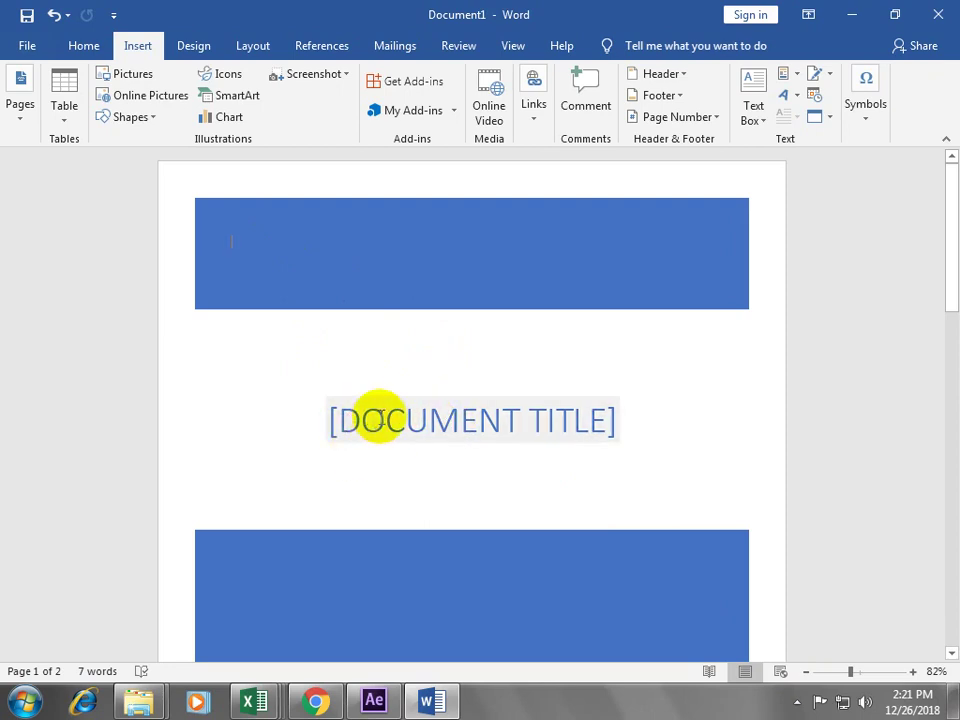
click(470, 460)
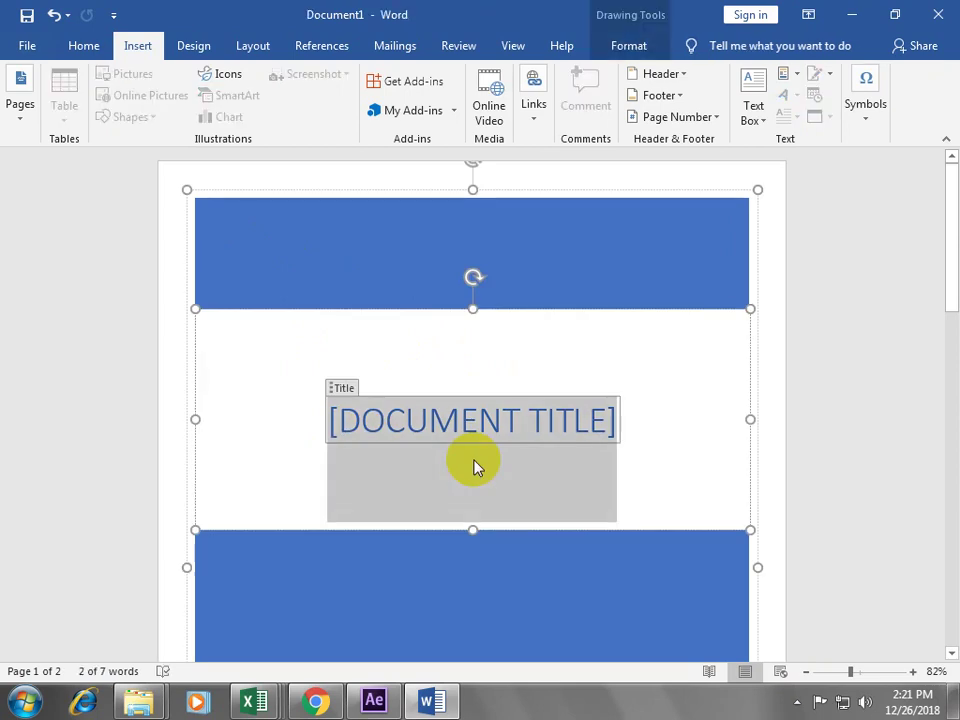
text(SHAH)
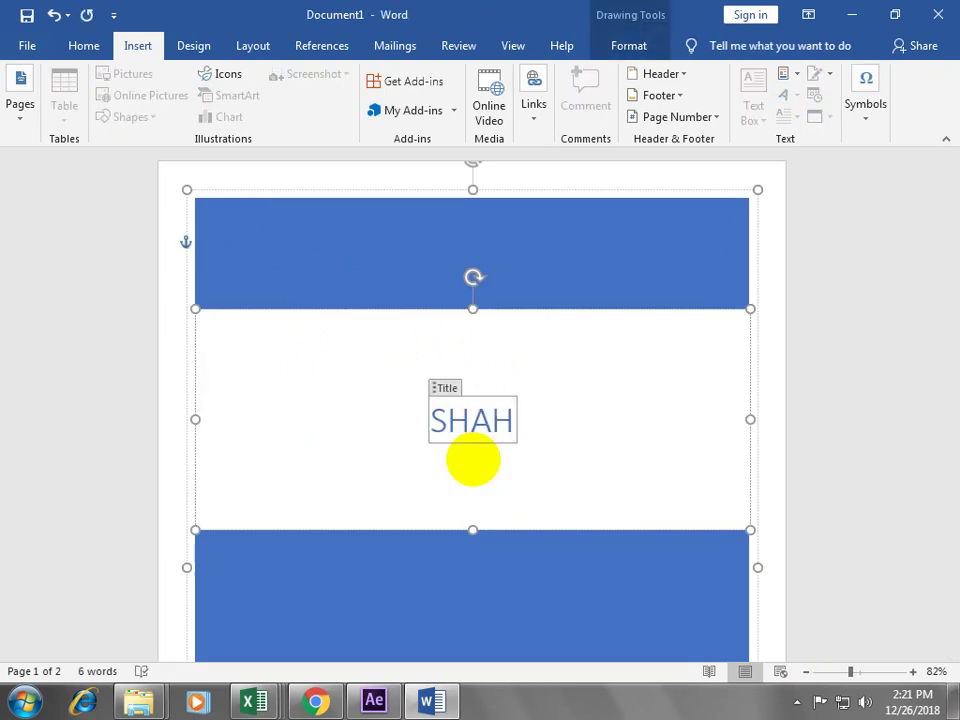
text(AB ISL)
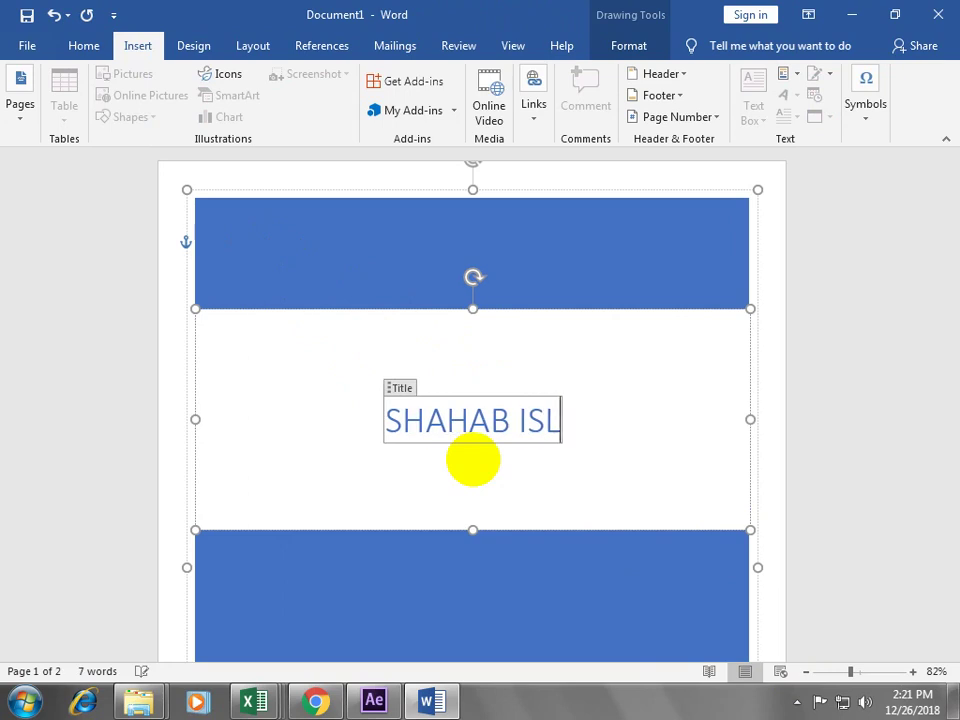
text(AM)
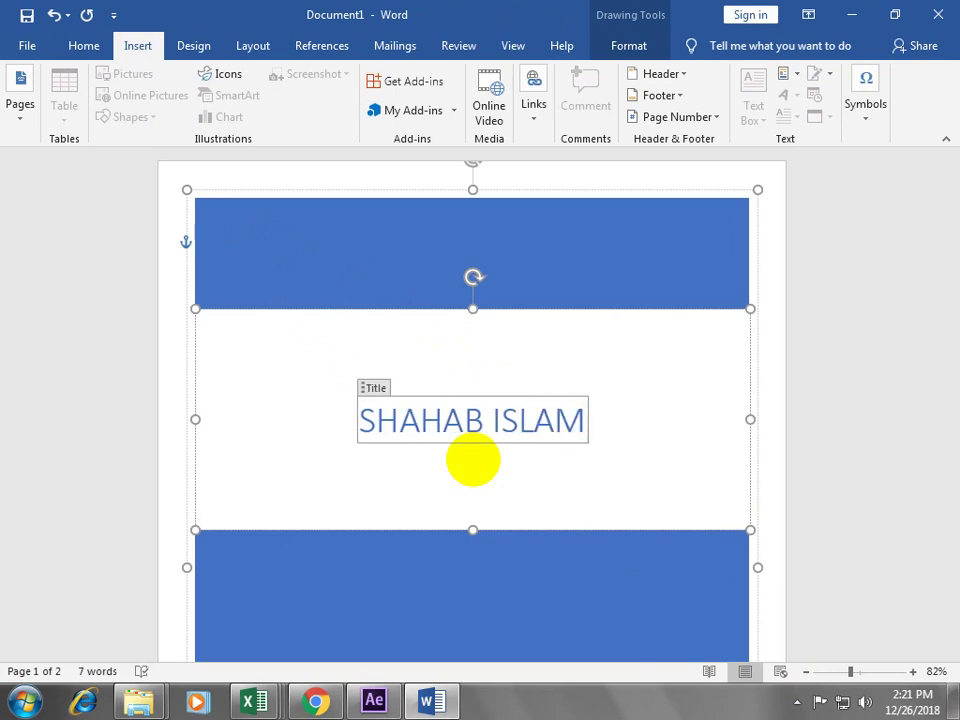
drag(375, 268, 287, 268)
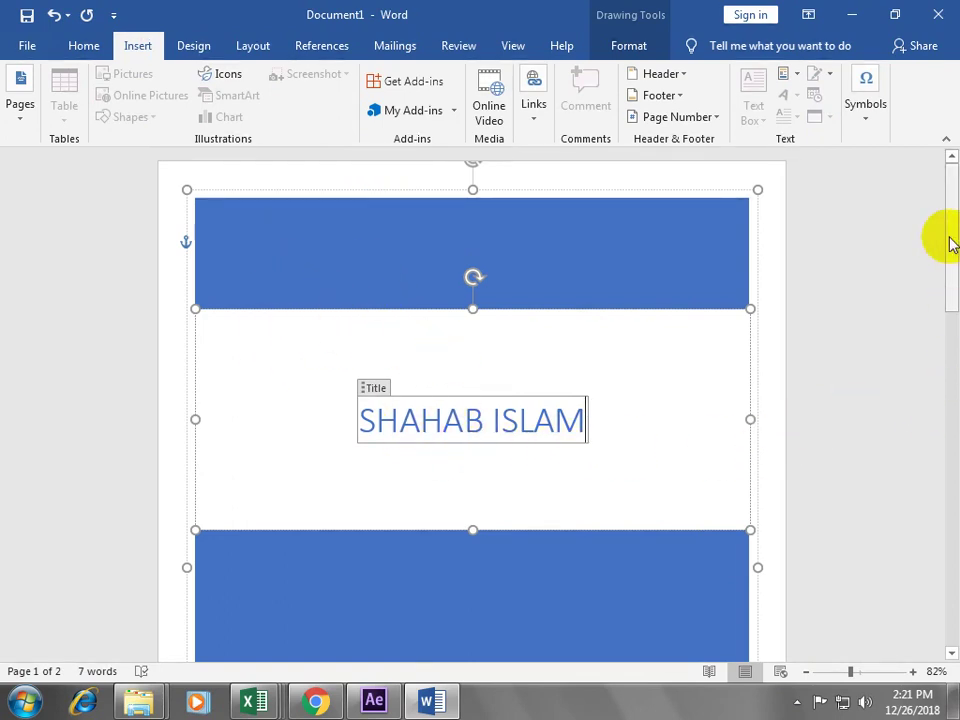
drag(949, 240, 949, 296)
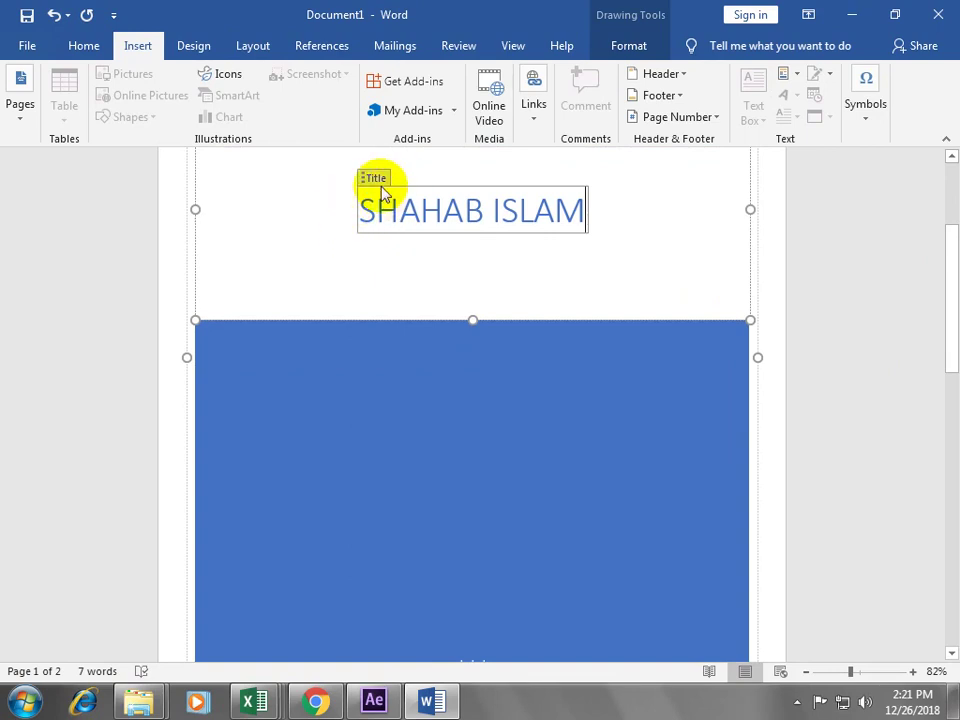
mouse_move(946, 261)
mouse_down()
mouse_move(955, 335)
mouse_move(945, 390)
mouse_up()
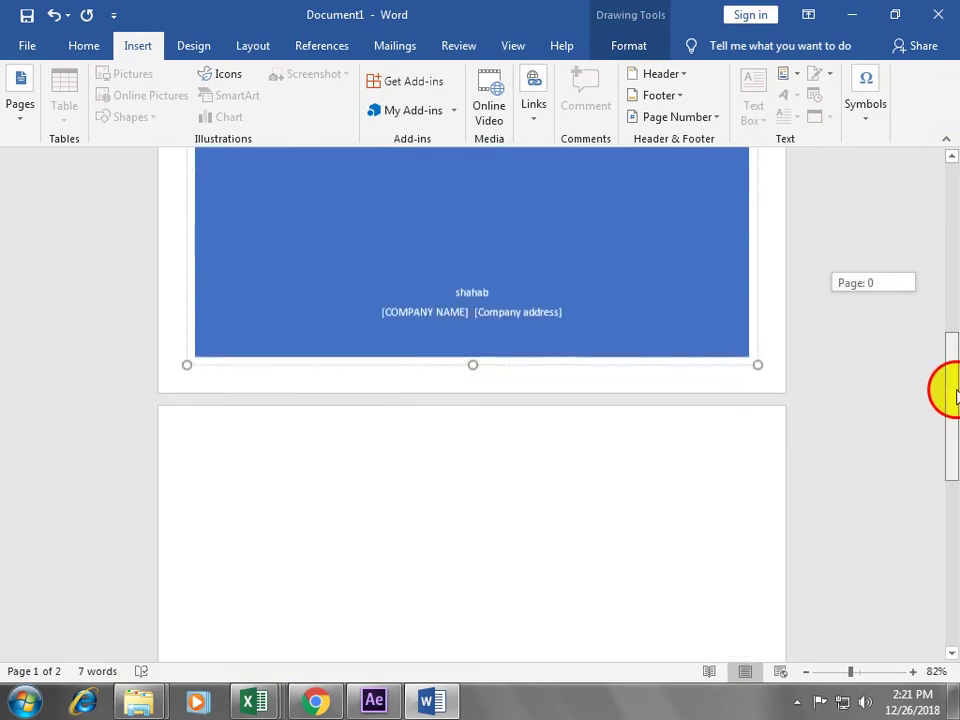
Step: Fill page 2 with five paragraphs of =rand() sample text
click(463, 461)
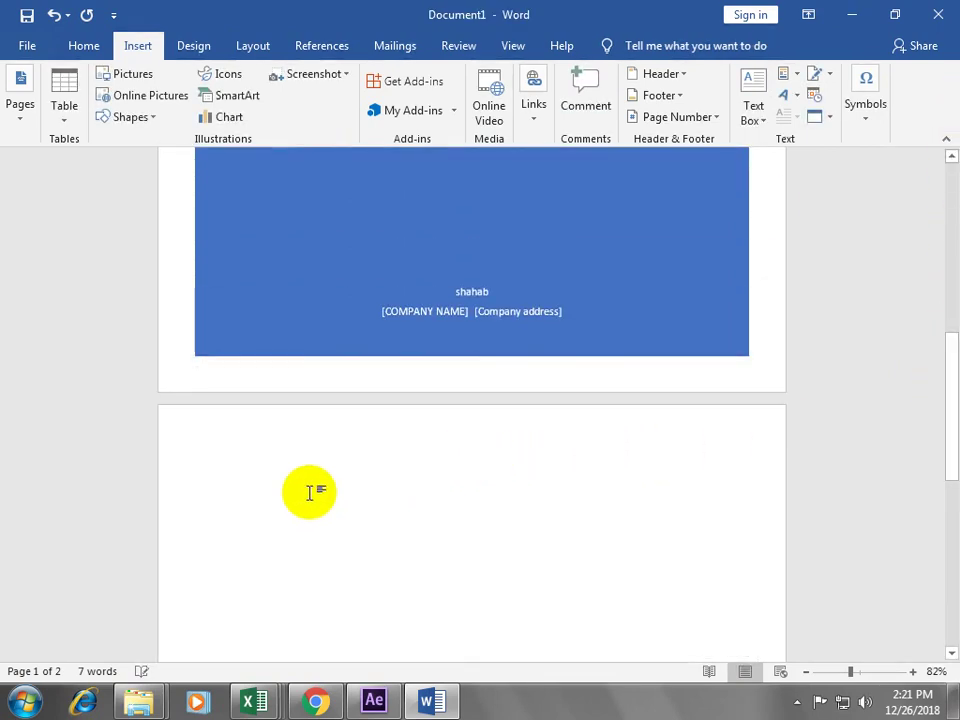
text(=rand()
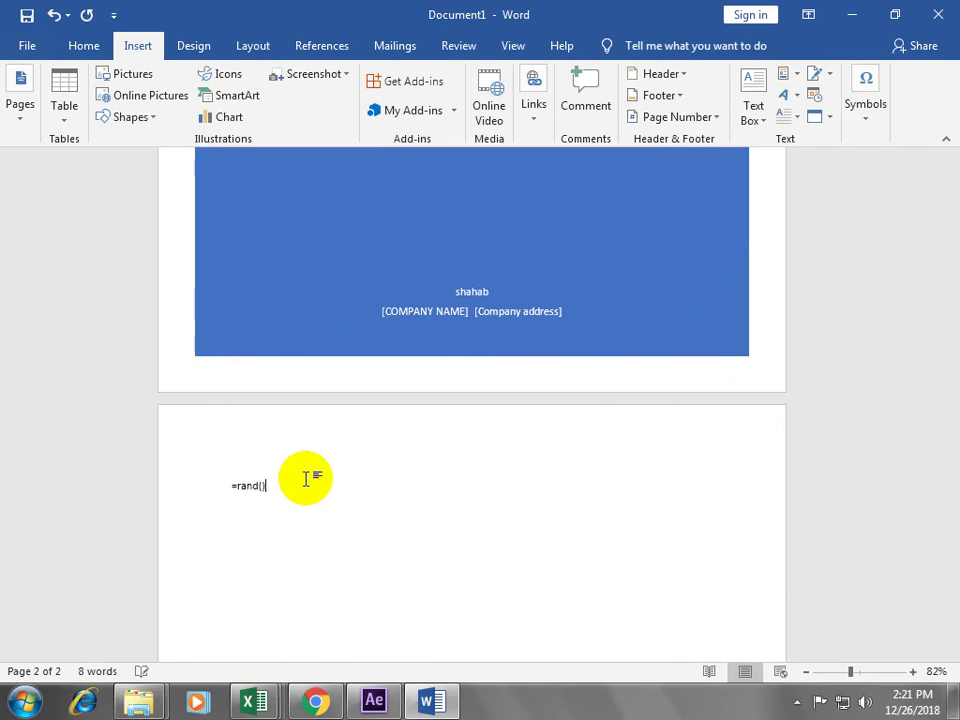
key(Return)
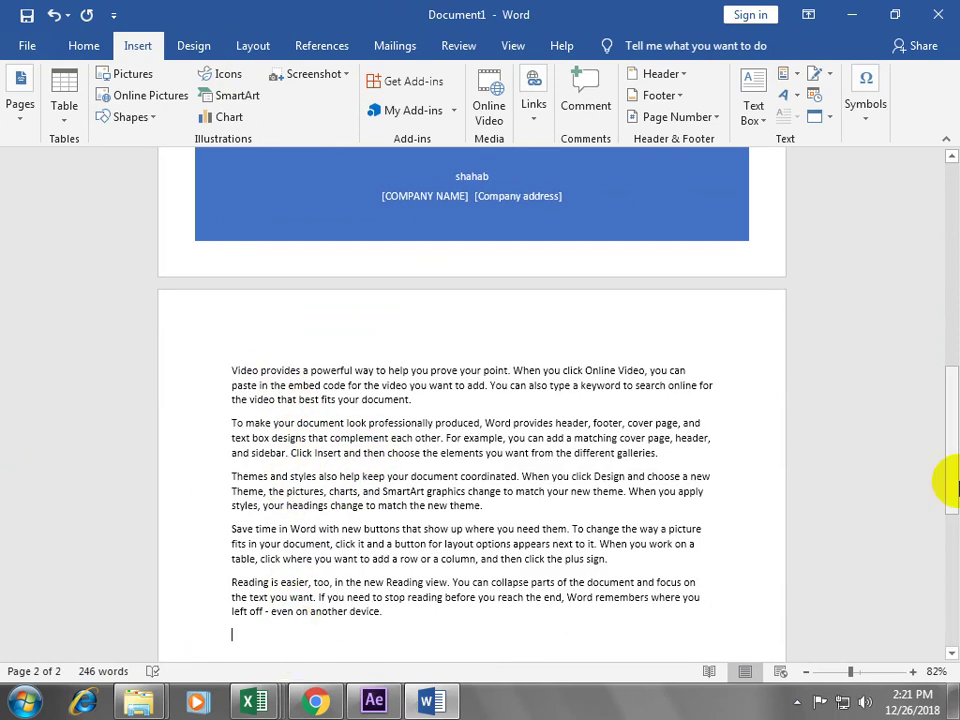
drag(945, 411, 948, 272)
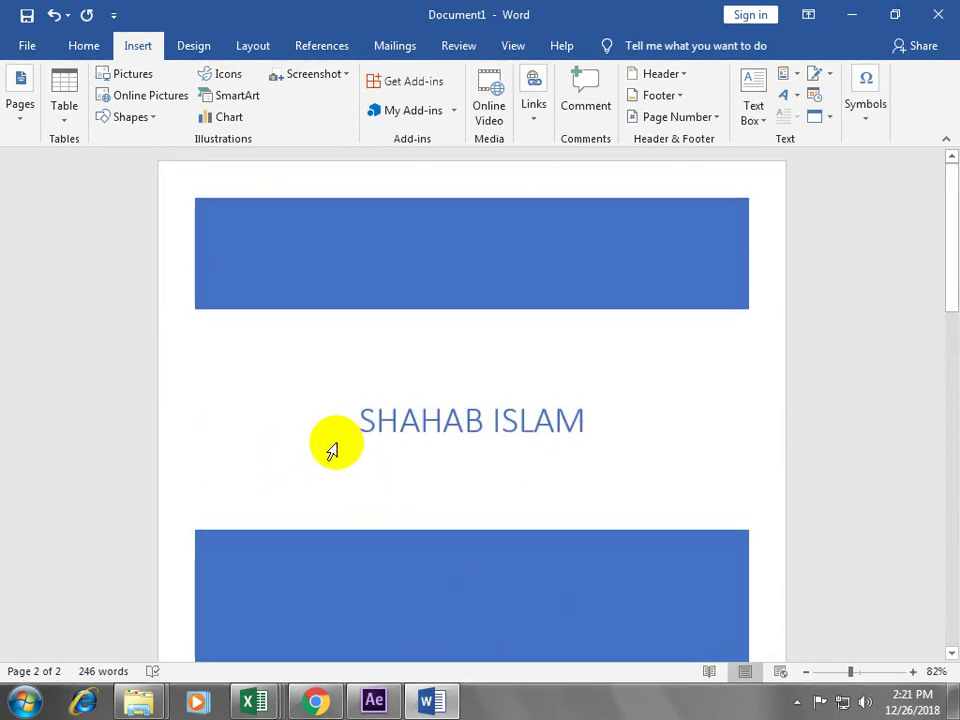
click(262, 203)
Step: Replace the Banded cover with the Office.com Insight 2 design showing a books photo
click(22, 118)
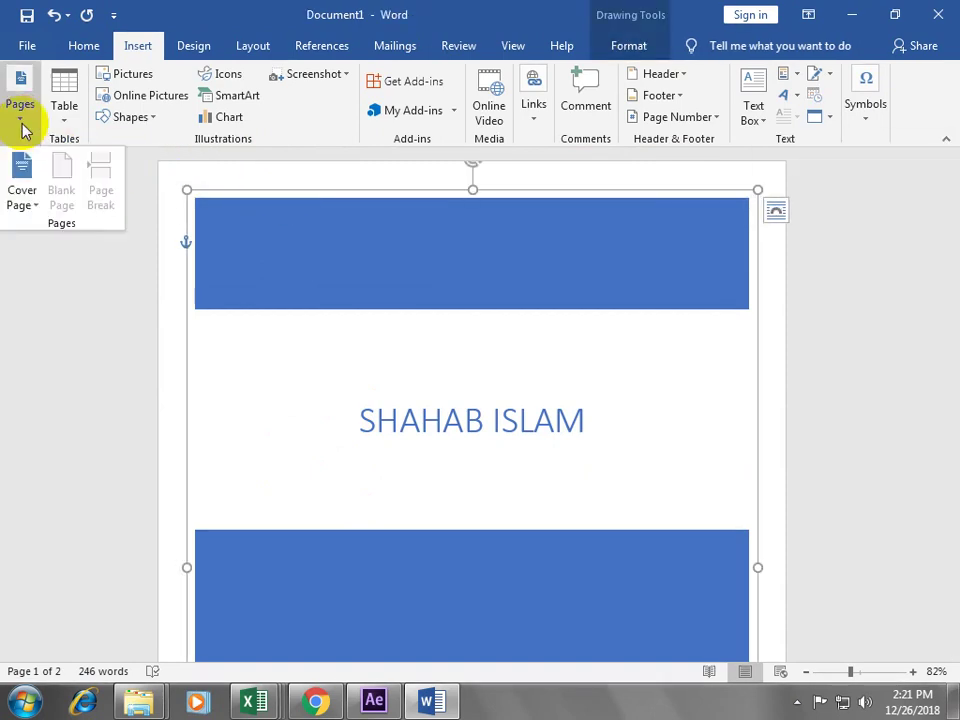
click(28, 207)
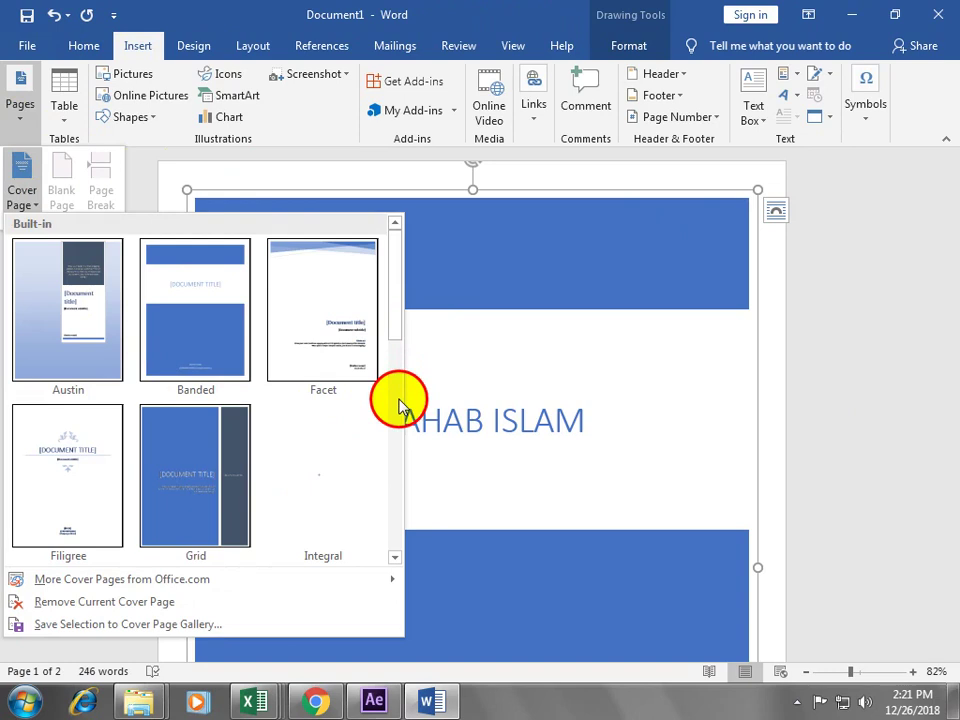
scroll(398, 405, down, 3)
scroll(401, 446, down, 1)
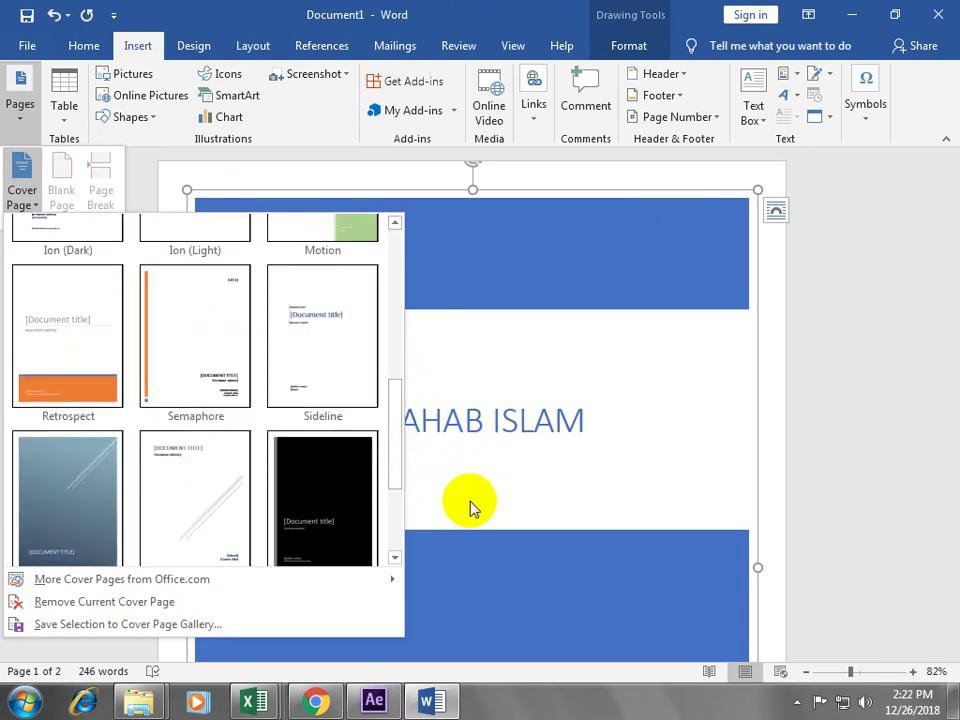
scroll(401, 476, down, 1)
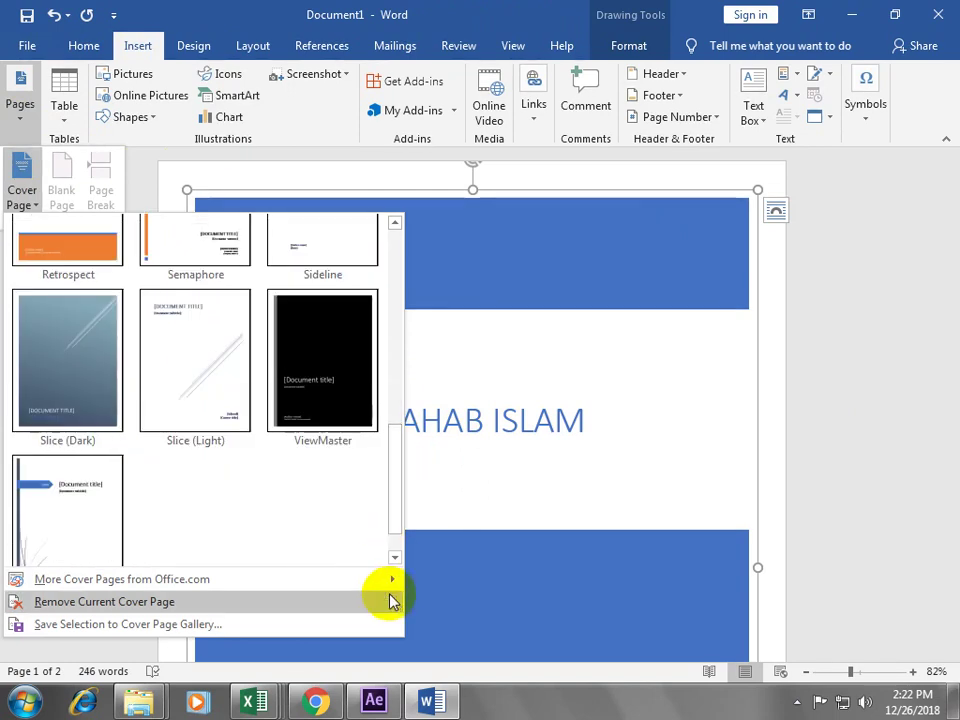
mouse_move(393, 585)
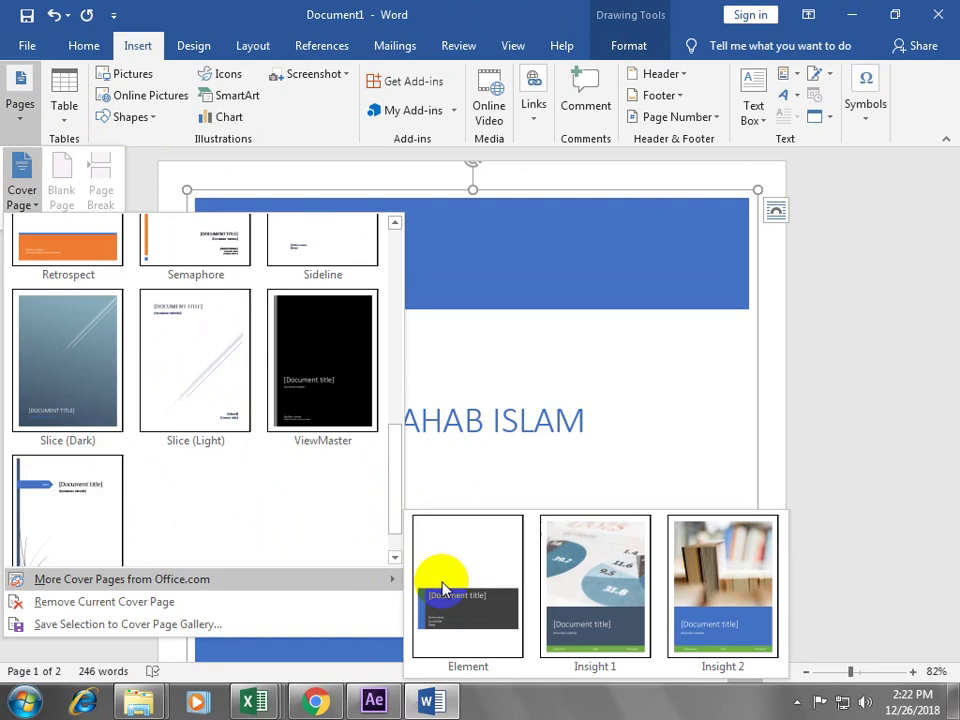
click(677, 563)
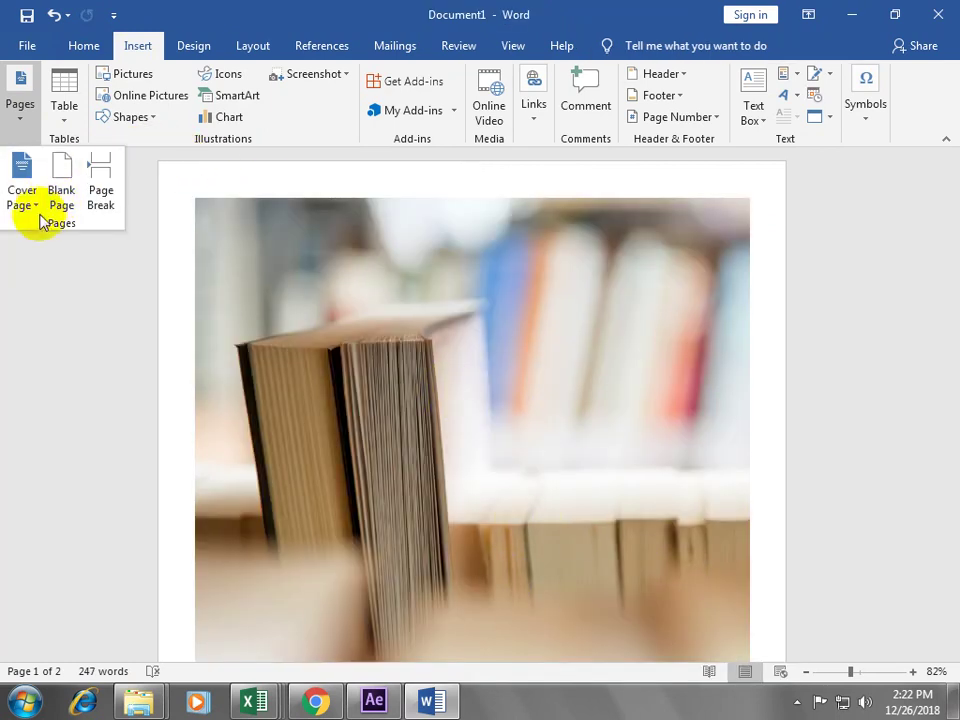
Step: Type MS WORD 2019 into the green footer's course title placeholder
click(349, 242)
drag(945, 208, 951, 321)
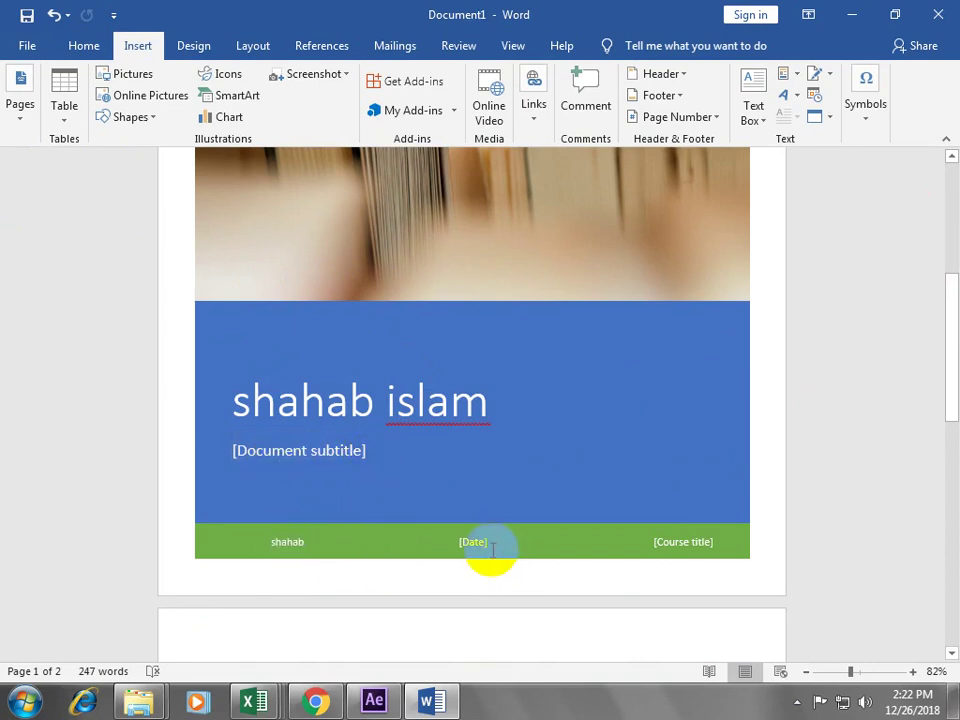
click(685, 542)
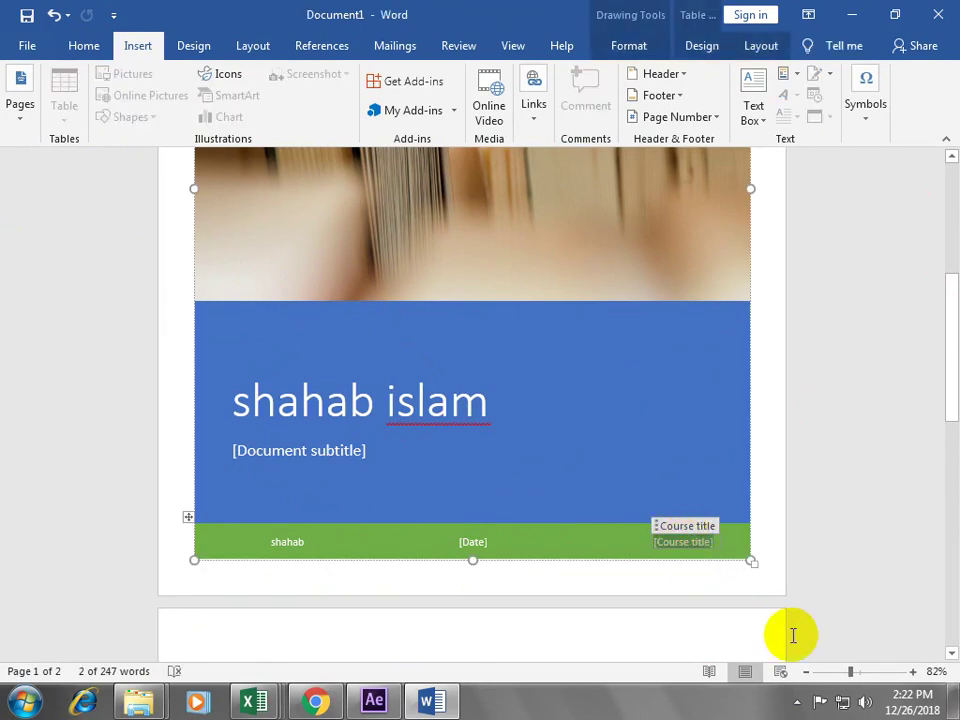
text(m)
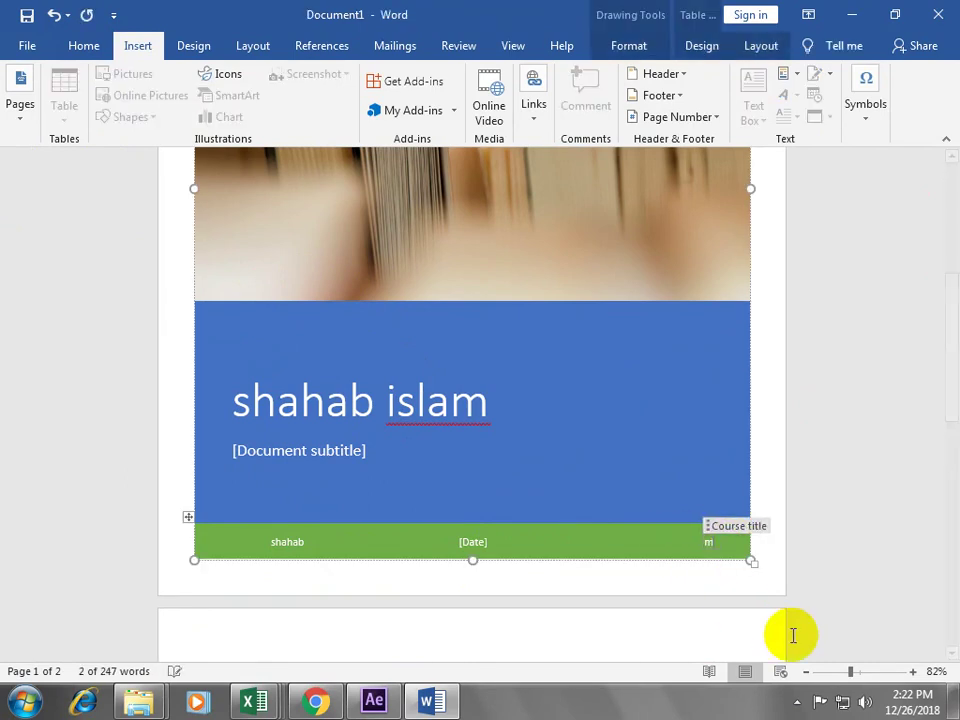
text(MS W)
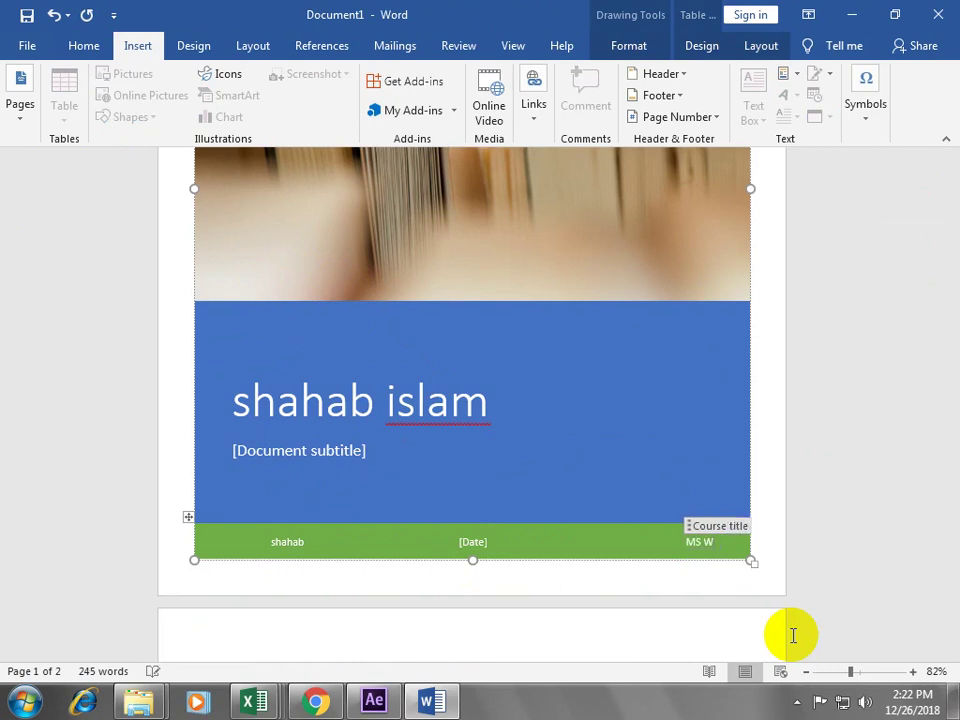
text(ORD 2019)
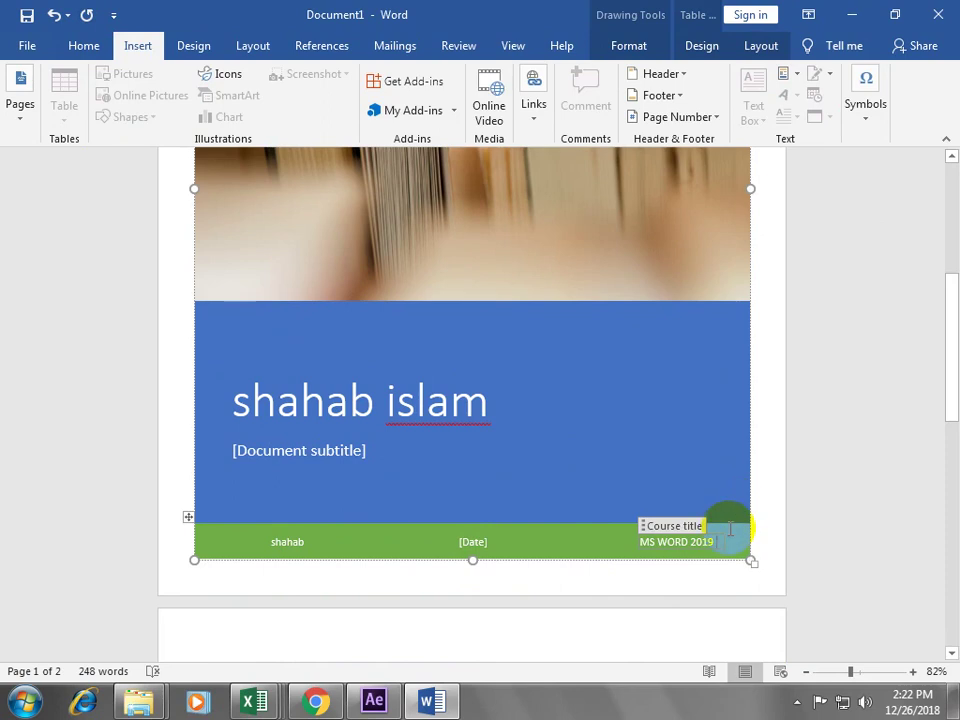
Step: Format MS WORD 2019 centred, bold, dark font colour and 18 points
drag(720, 542, 639, 542)
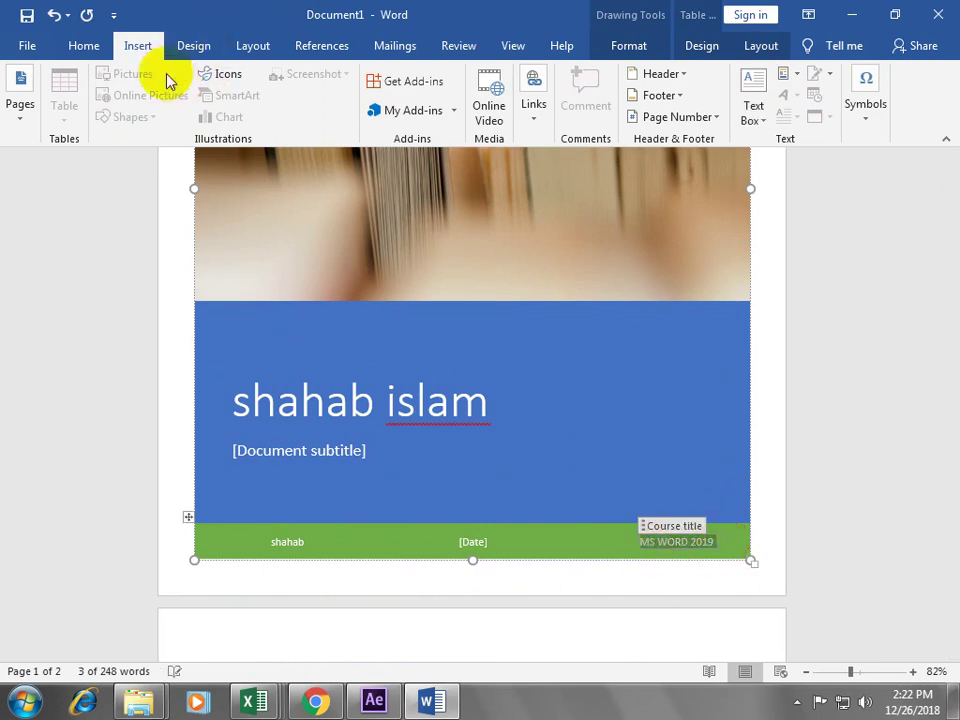
click(90, 55)
click(349, 109)
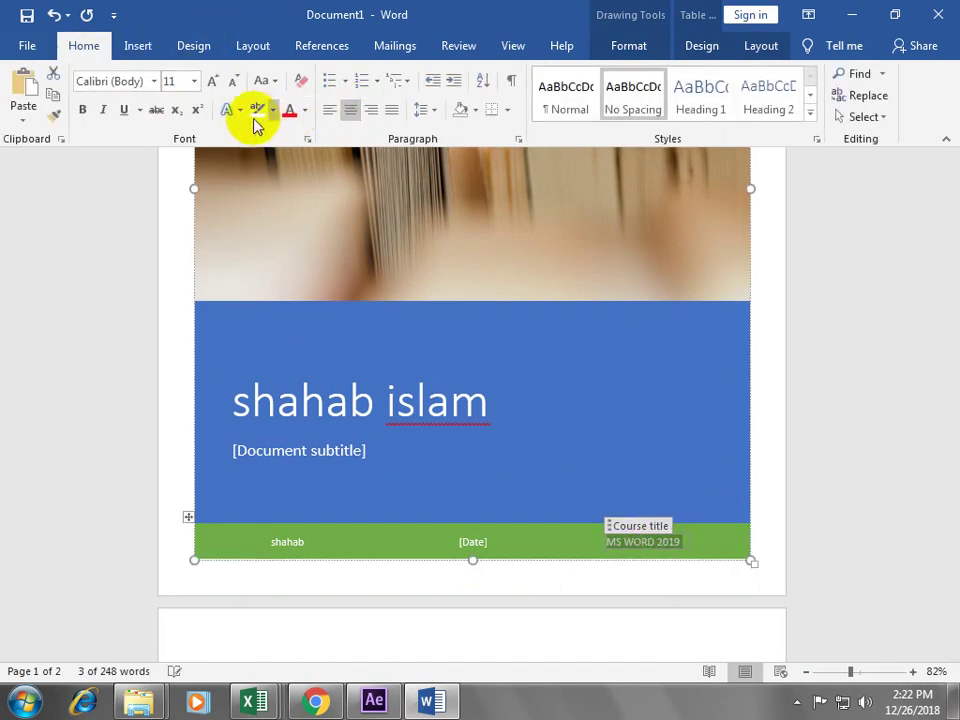
click(221, 80)
click(221, 80)
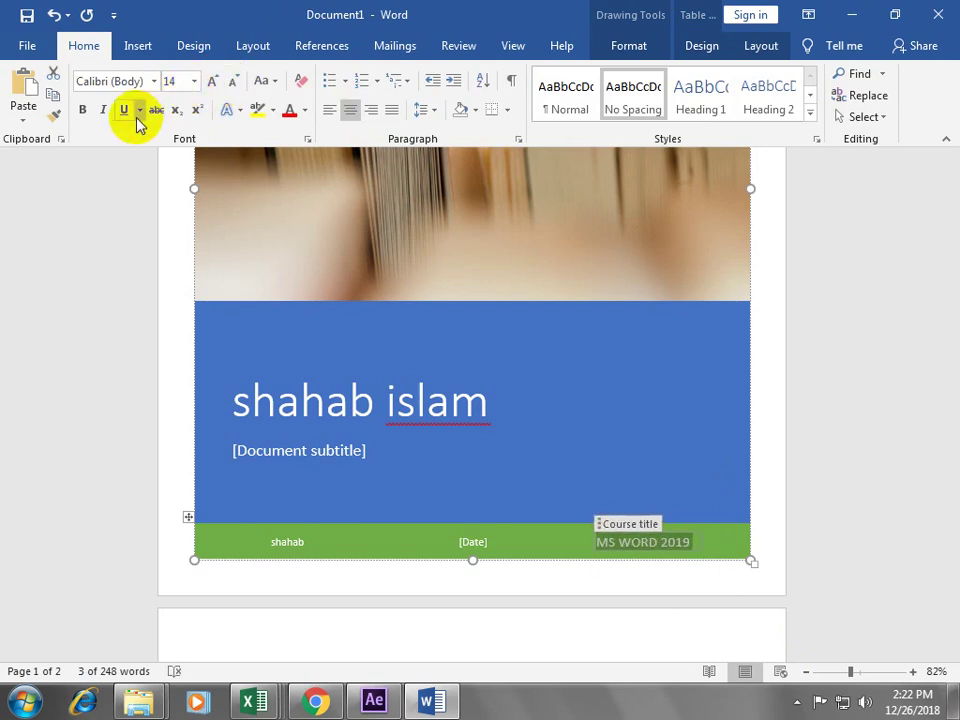
click(82, 110)
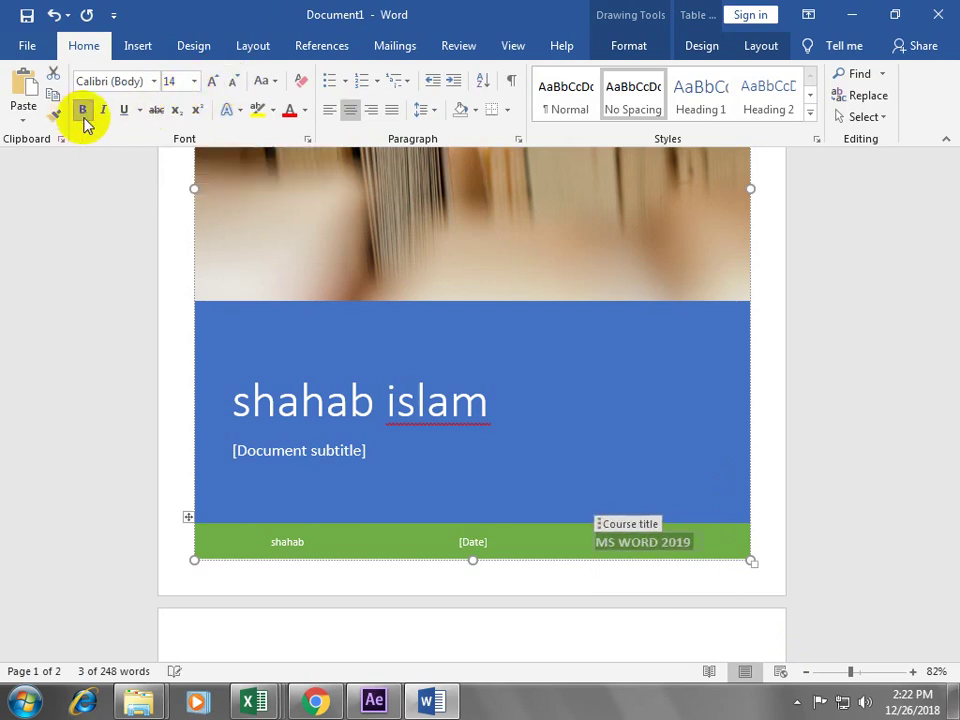
click(302, 110)
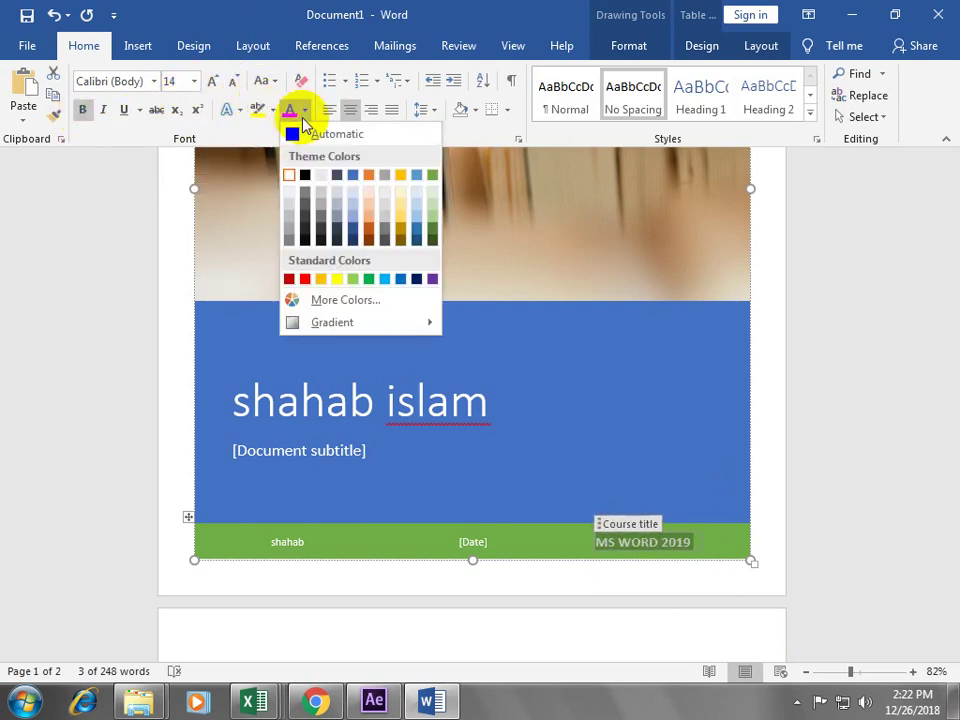
click(305, 176)
click(211, 82)
click(211, 84)
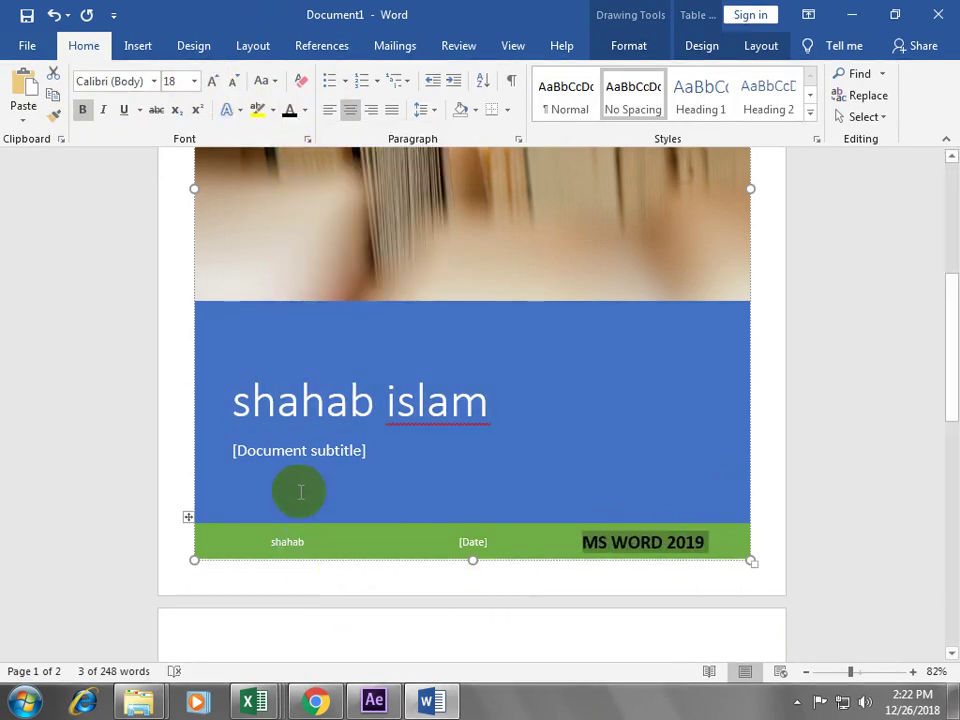
Step: Enter MICROSOFT OFFICE 2019 as the cover's subtitle
click(309, 462)
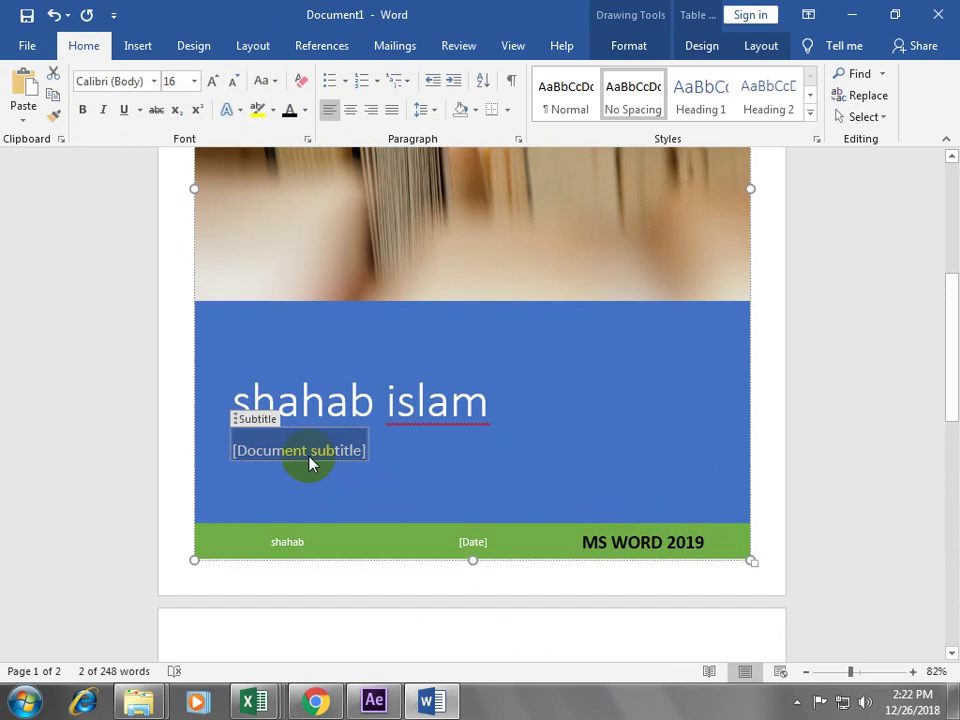
text(MICROSOFT OFFICE 2019)
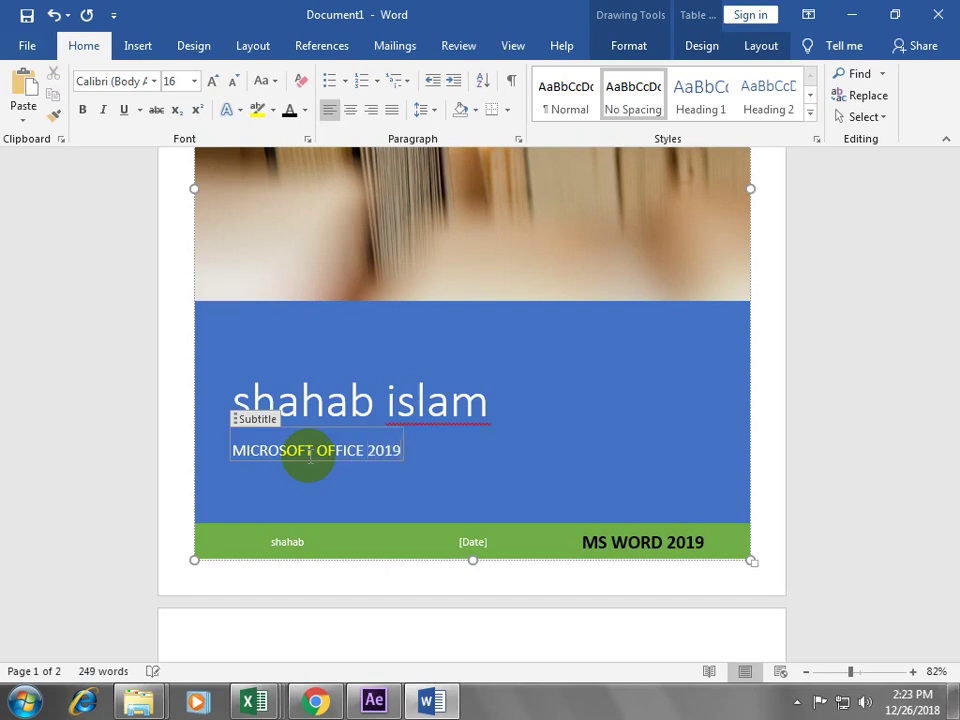
click(568, 321)
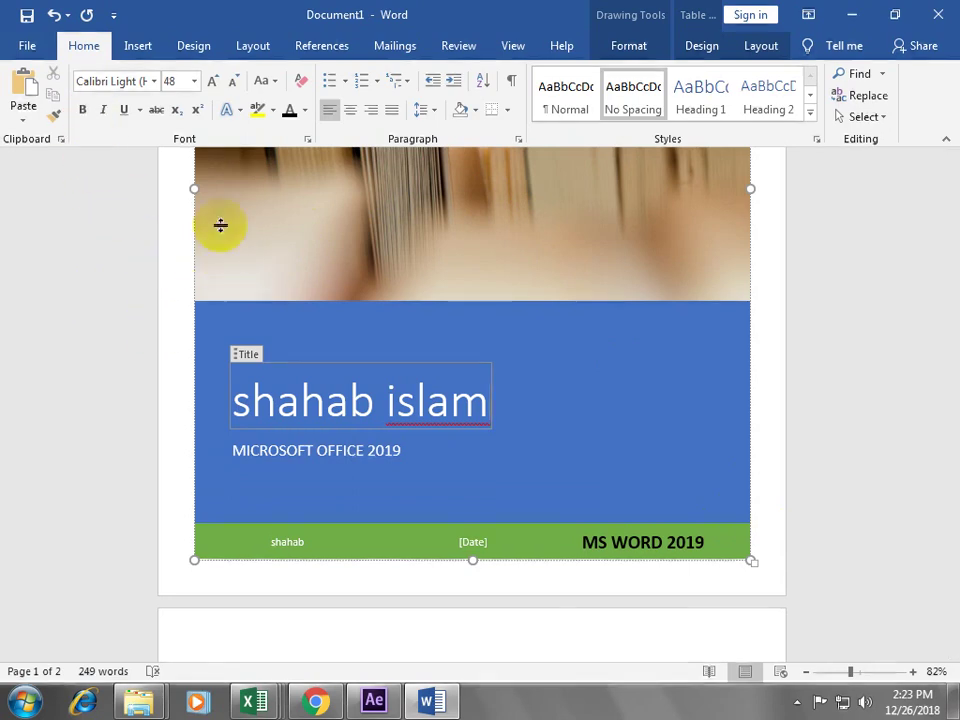
click(633, 517)
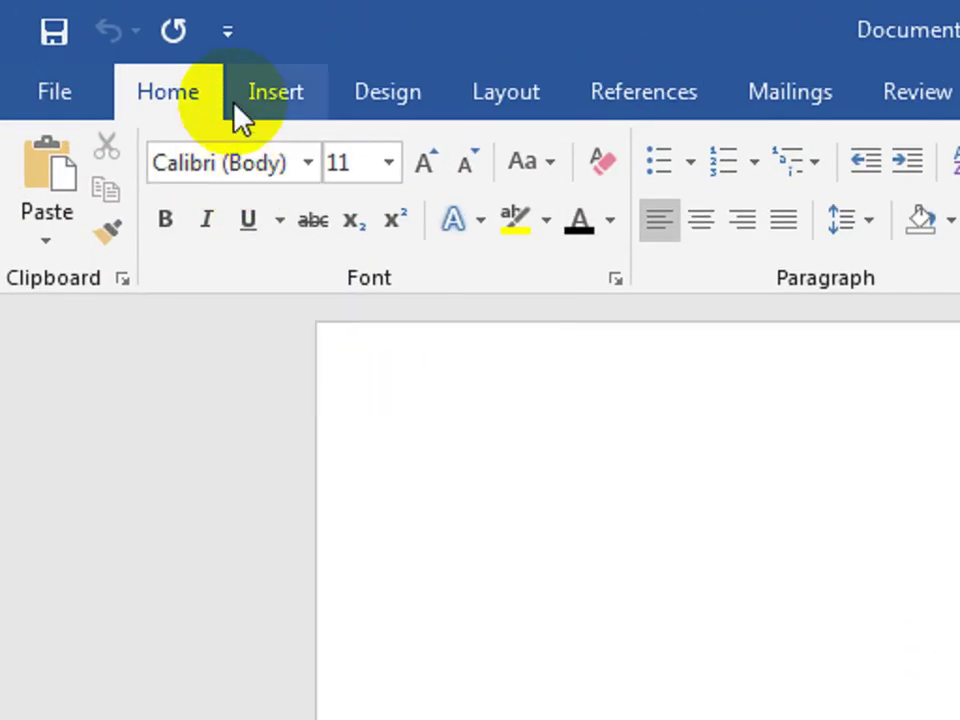
Step: Insert a blank page and generate five paragraphs of sample text with =RAND()
click(117, 49)
click(12, 258)
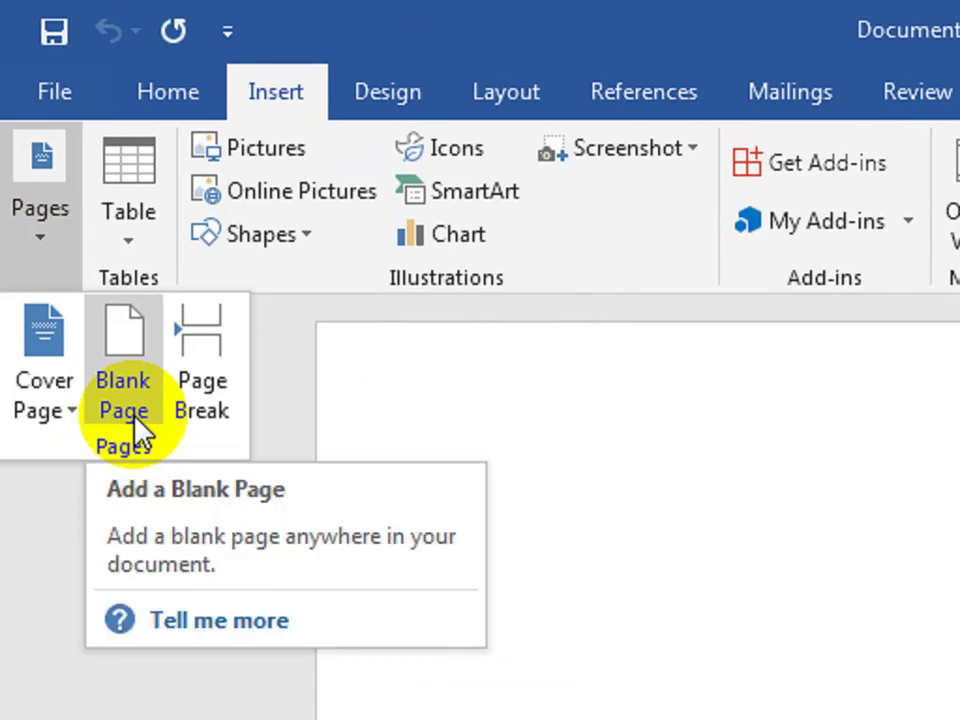
click(133, 422)
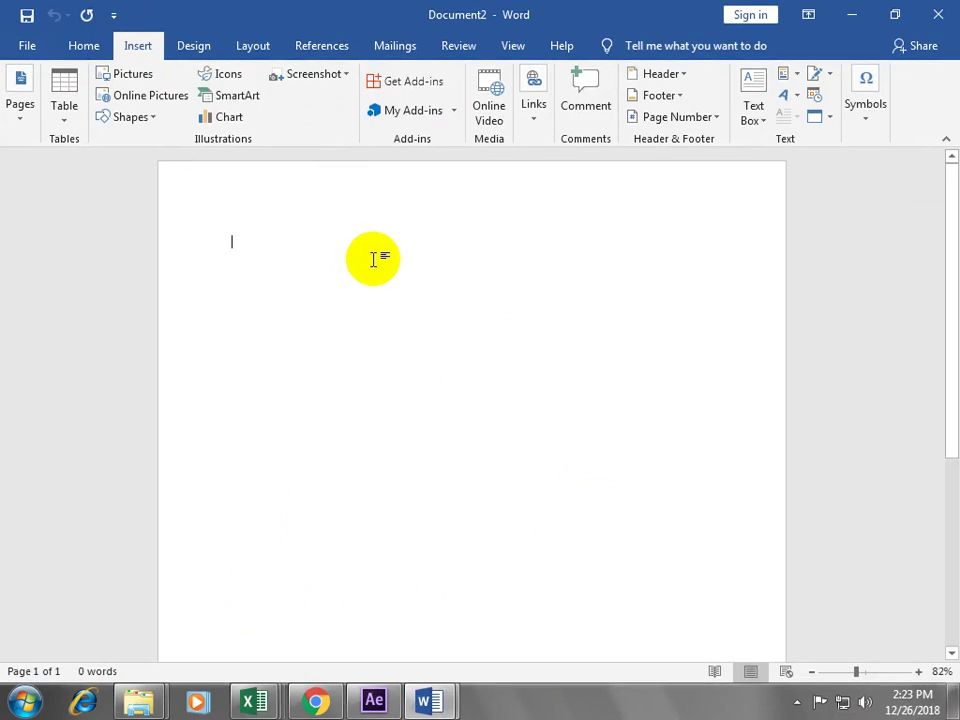
text(=Ra)
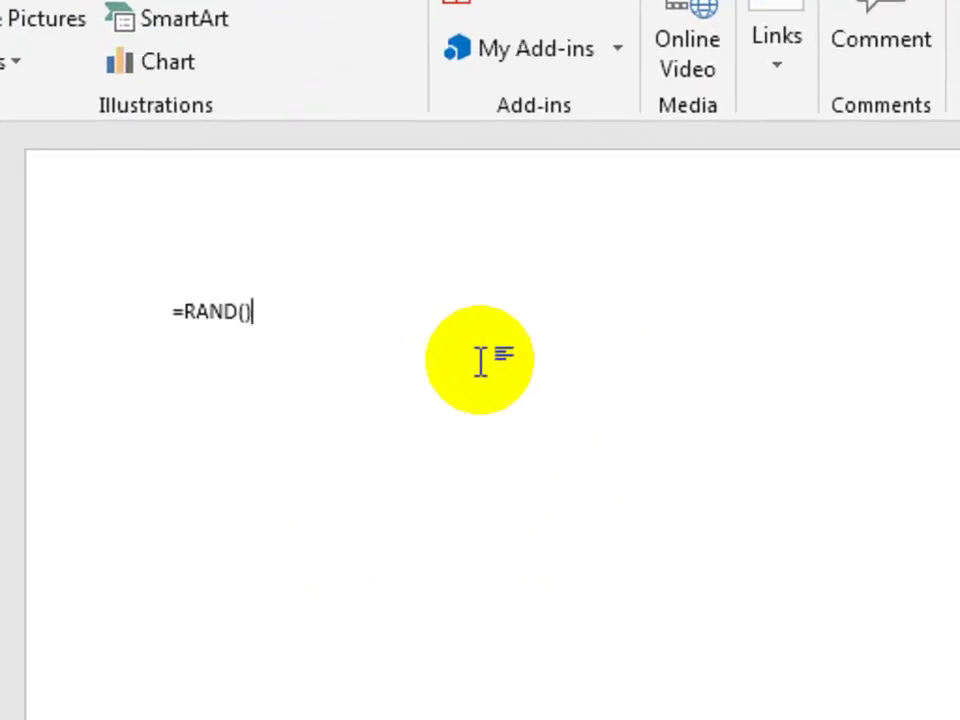
key(Return)
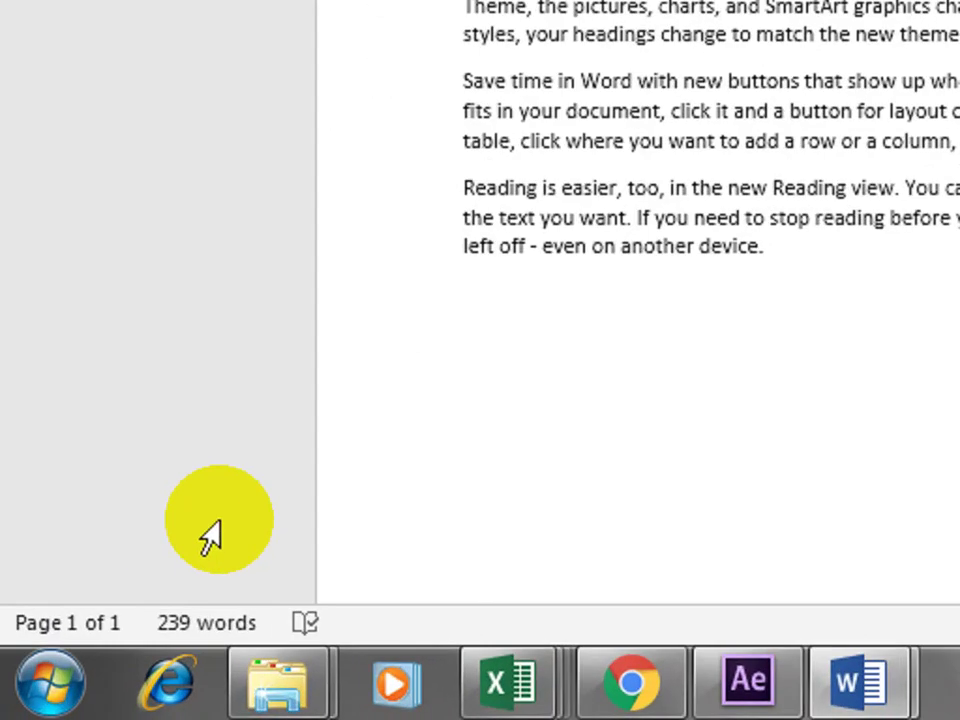
scroll(210, 537, down, 3)
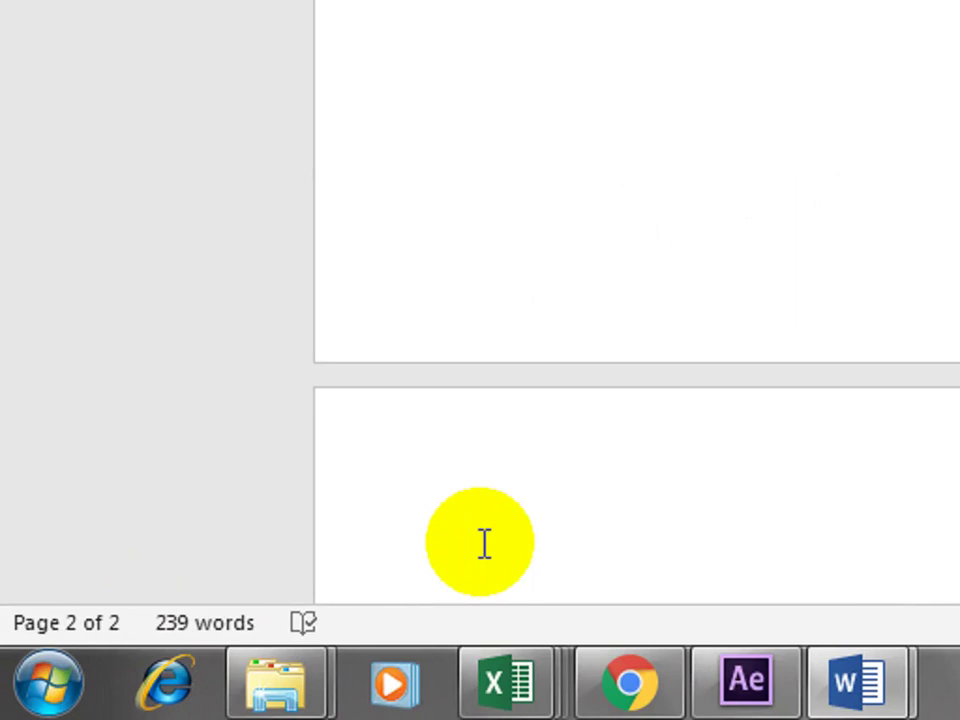
key(BackSpace)
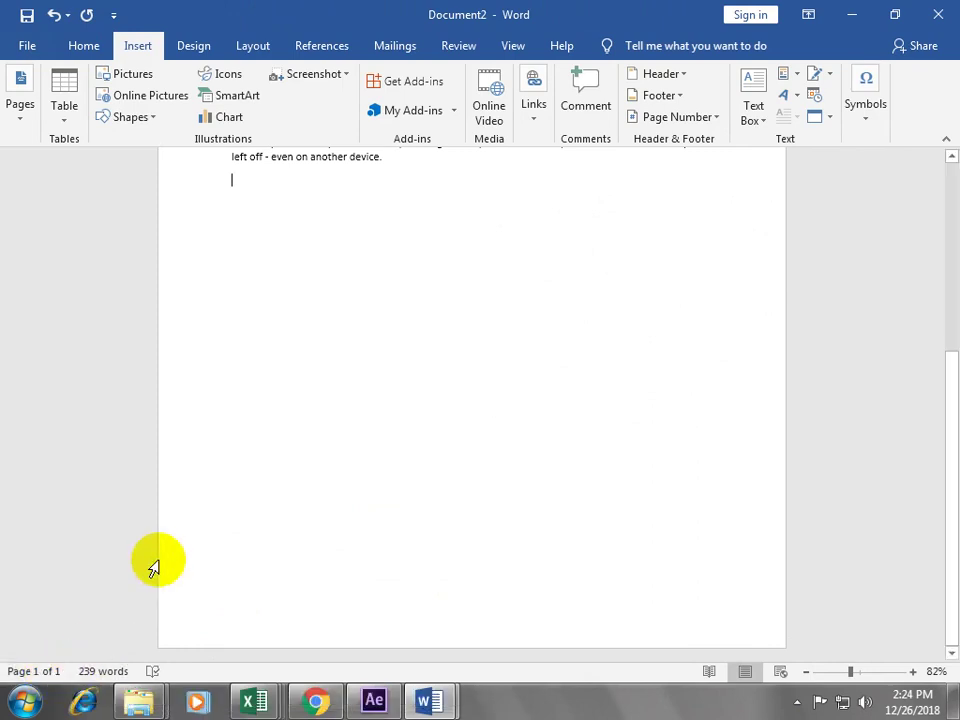
click(18, 124)
click(57, 215)
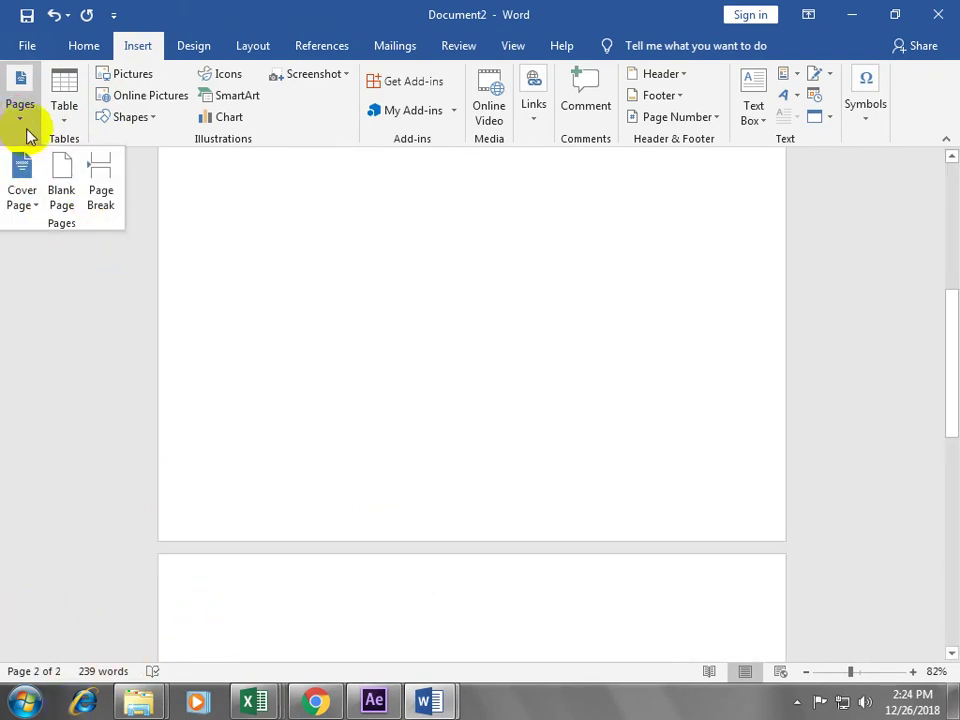
click(60, 175)
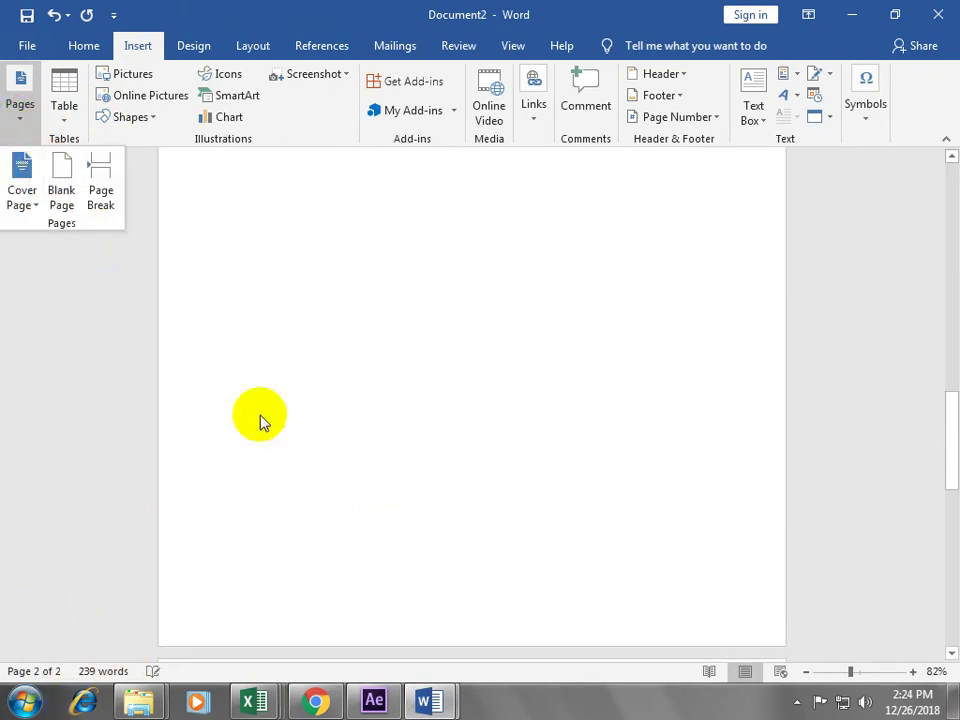
click(216, 632)
drag(952, 425, 950, 192)
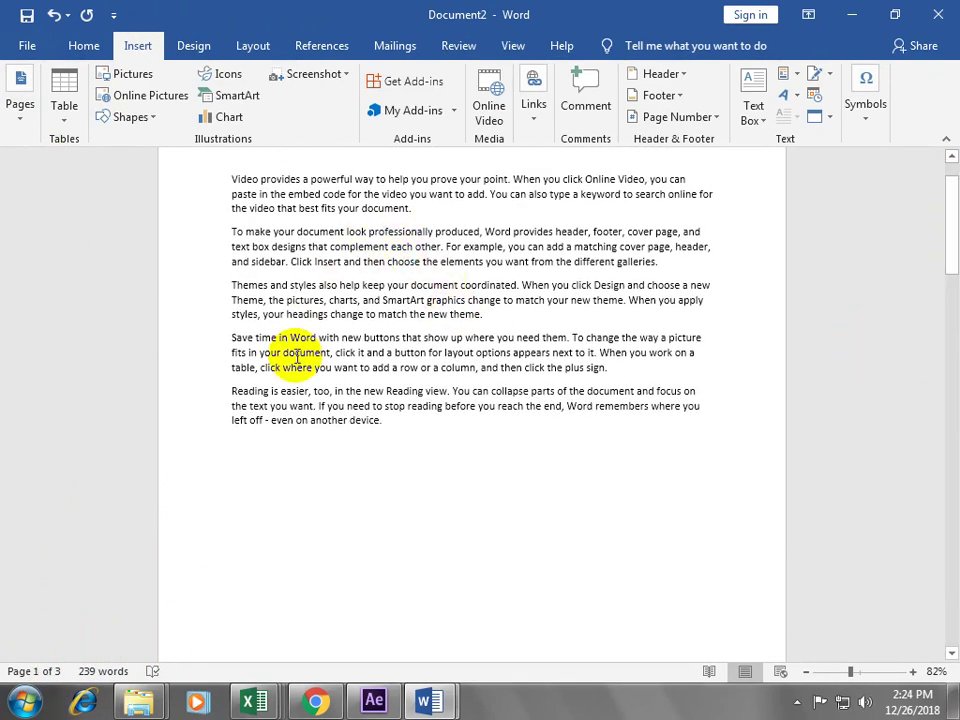
click(246, 452)
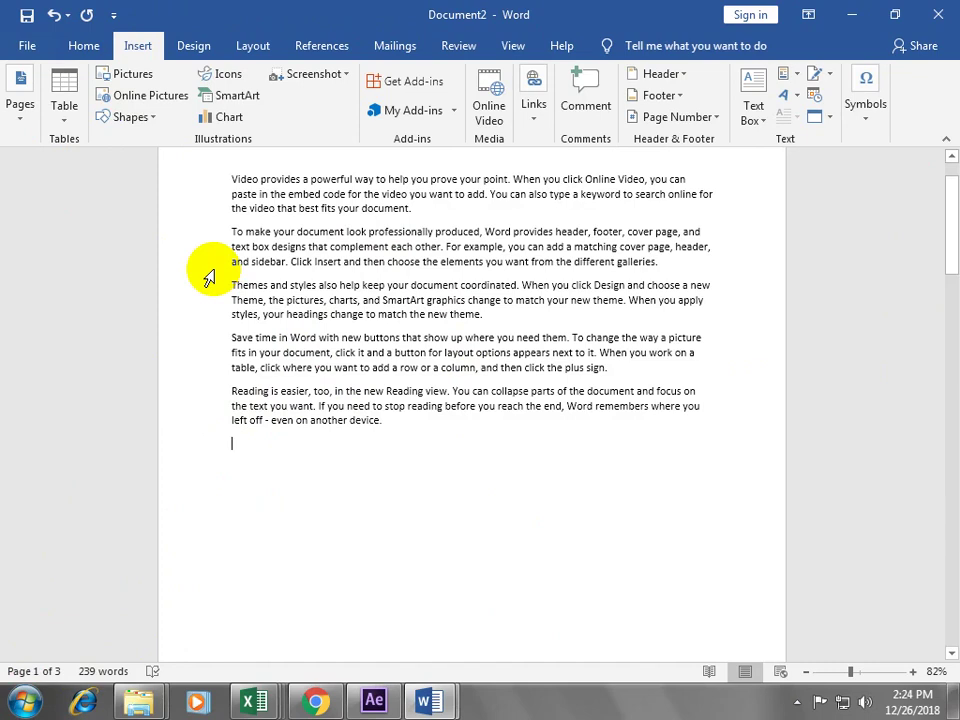
click(18, 112)
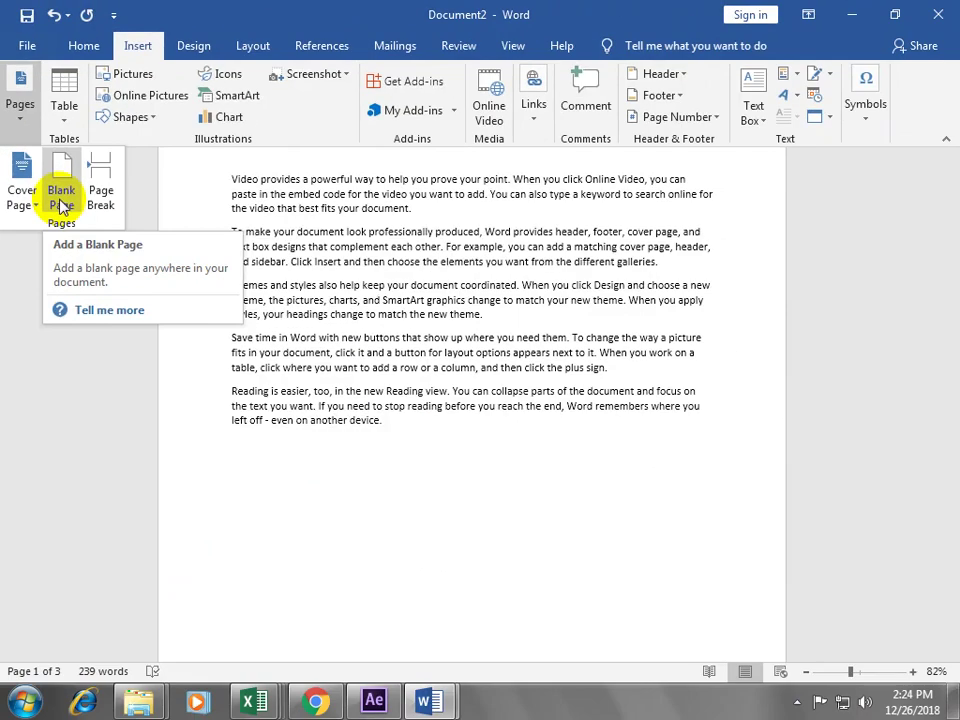
click(377, 427)
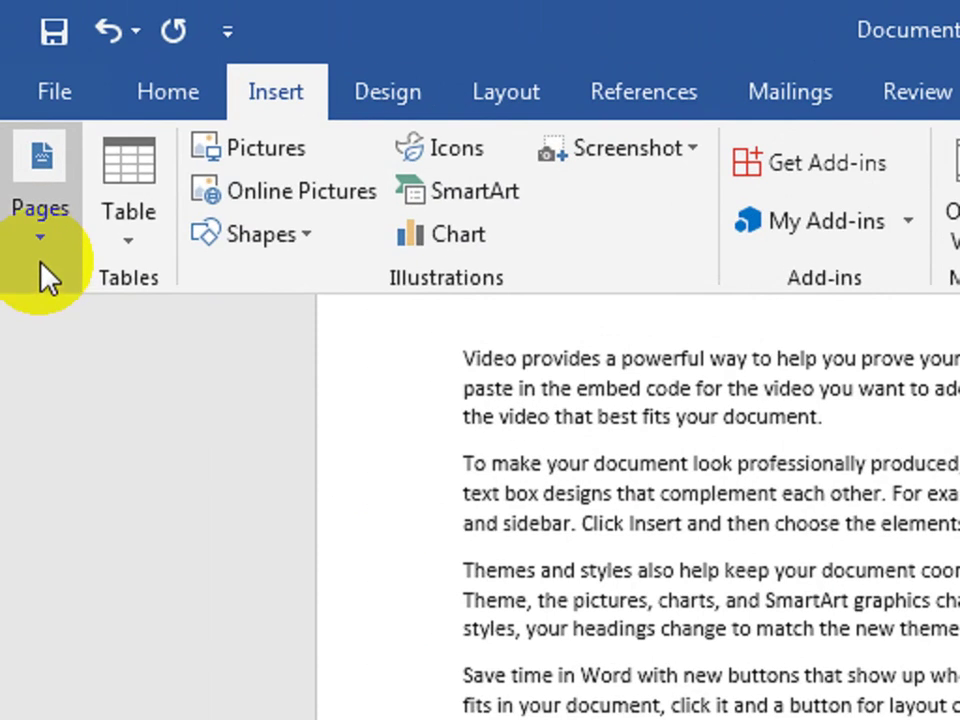
click(20, 115)
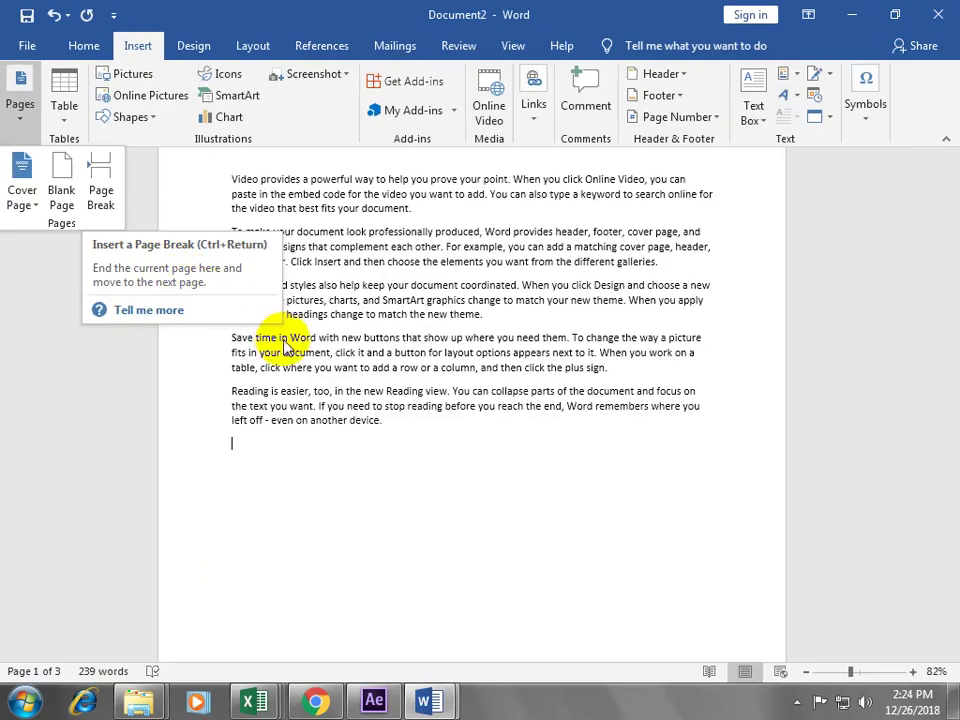
click(155, 261)
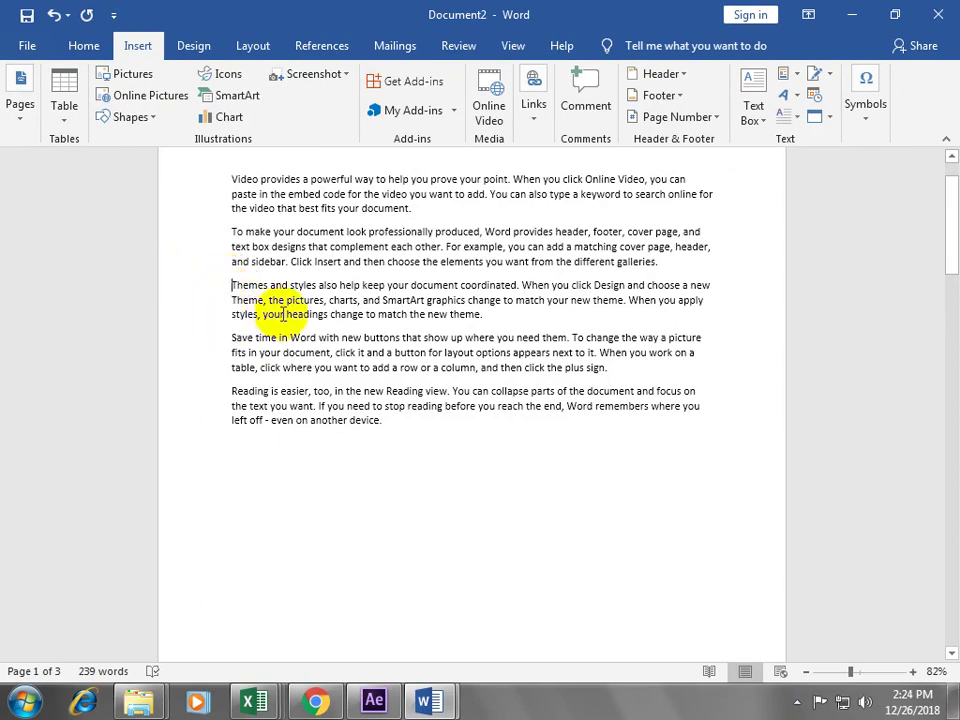
Step: Create Document3, generate =RAND() sample text, and place the cursor before 'Themes'
text(N)
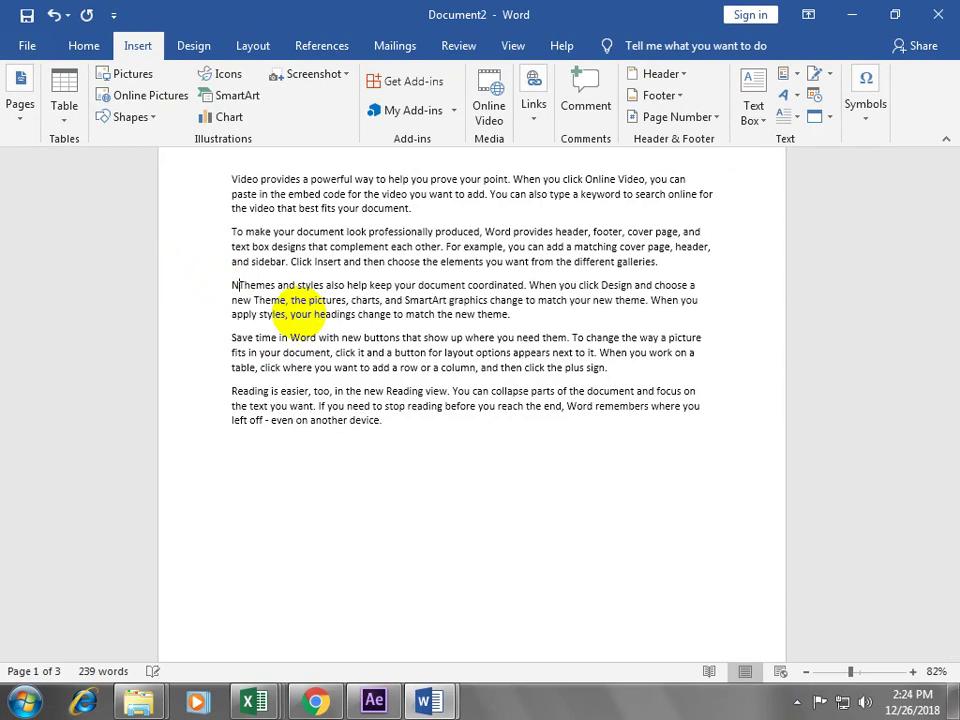
key(ctrl+n)
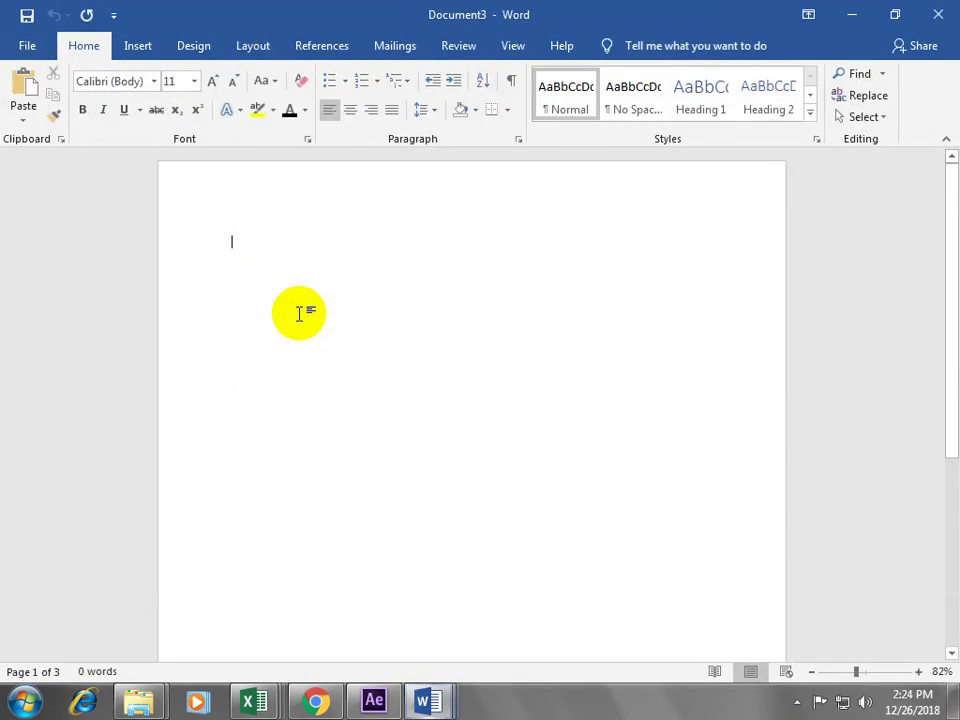
text(=RAND)
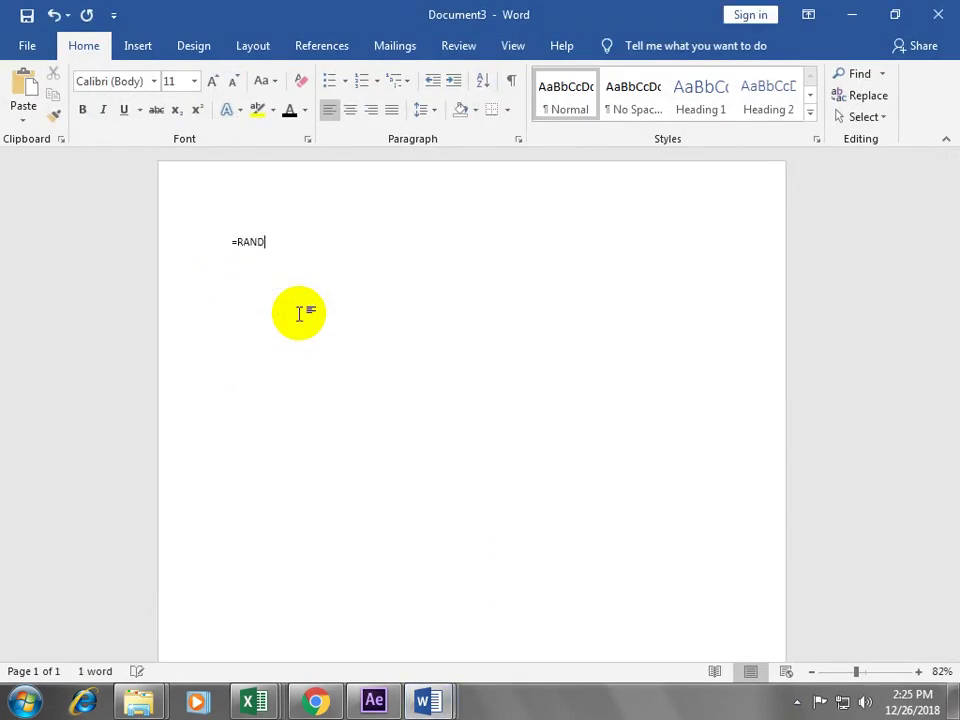
text())
key(Return)
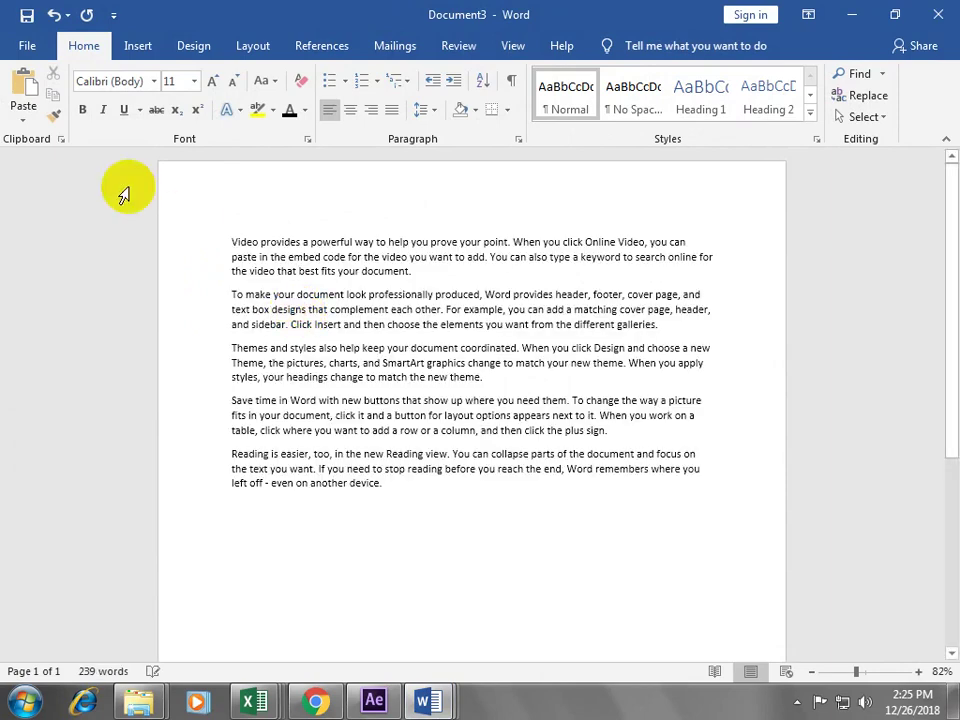
click(233, 348)
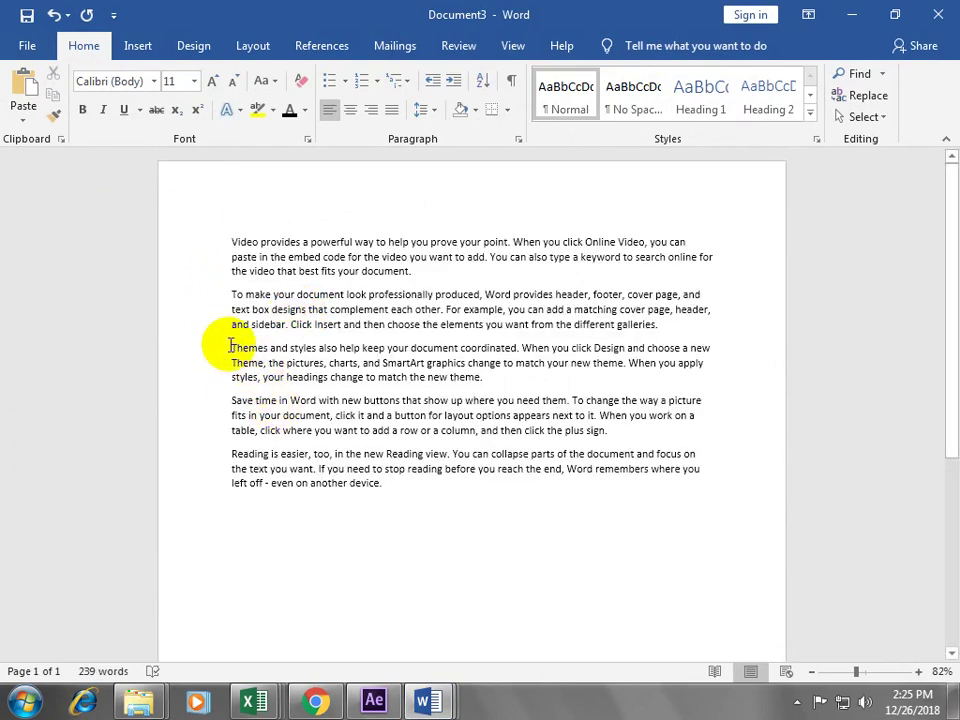
click(138, 46)
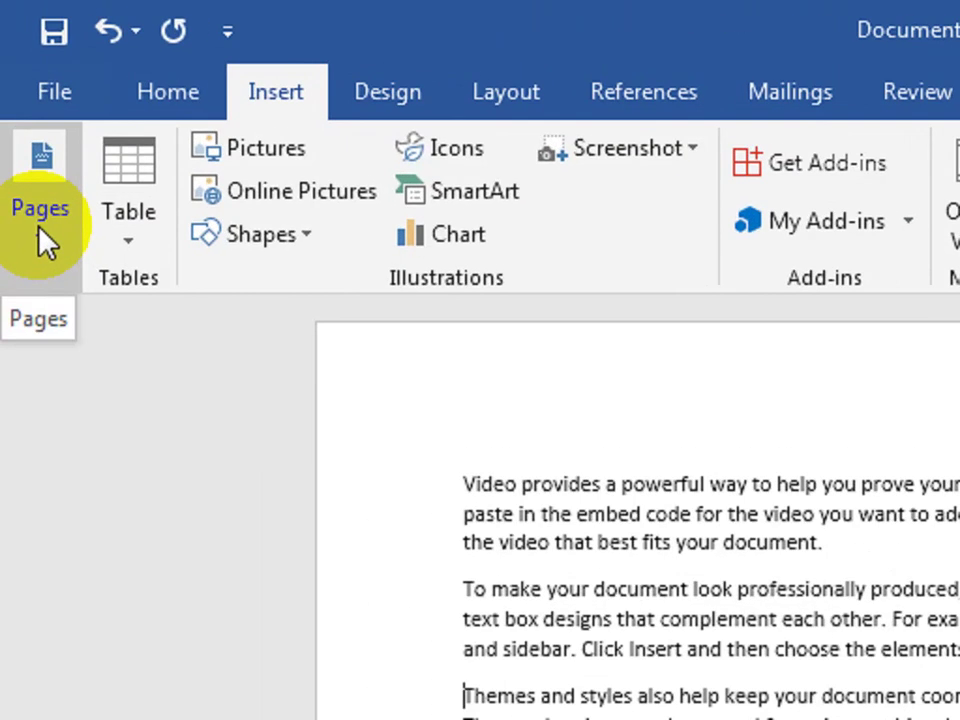
Step: Insert a page break before the Themes paragraph, pushing it onto a new page
click(20, 118)
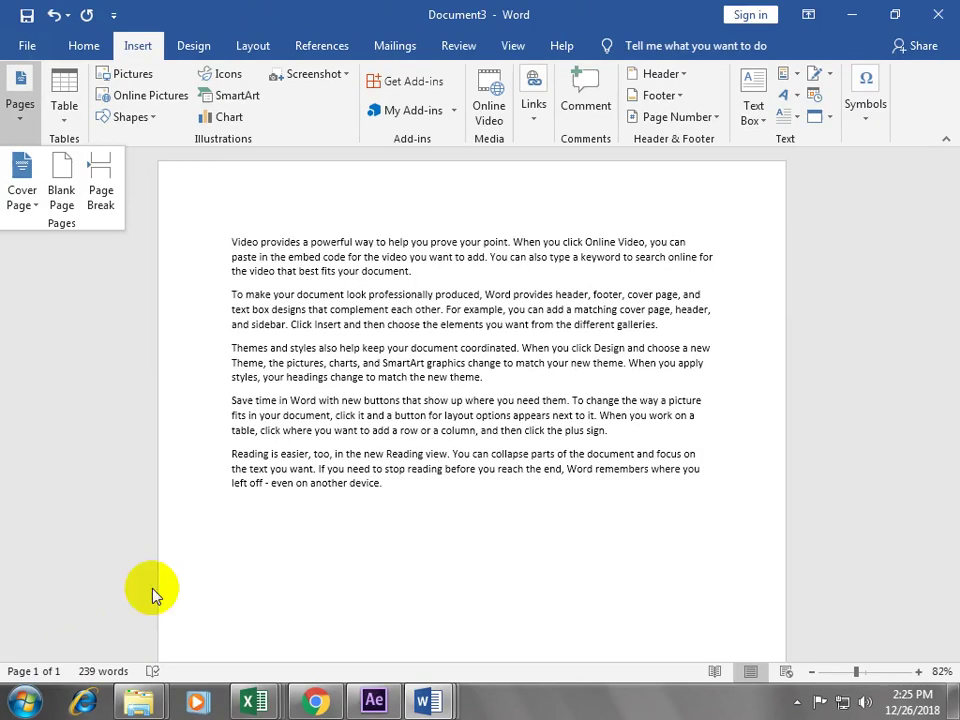
click(231, 348)
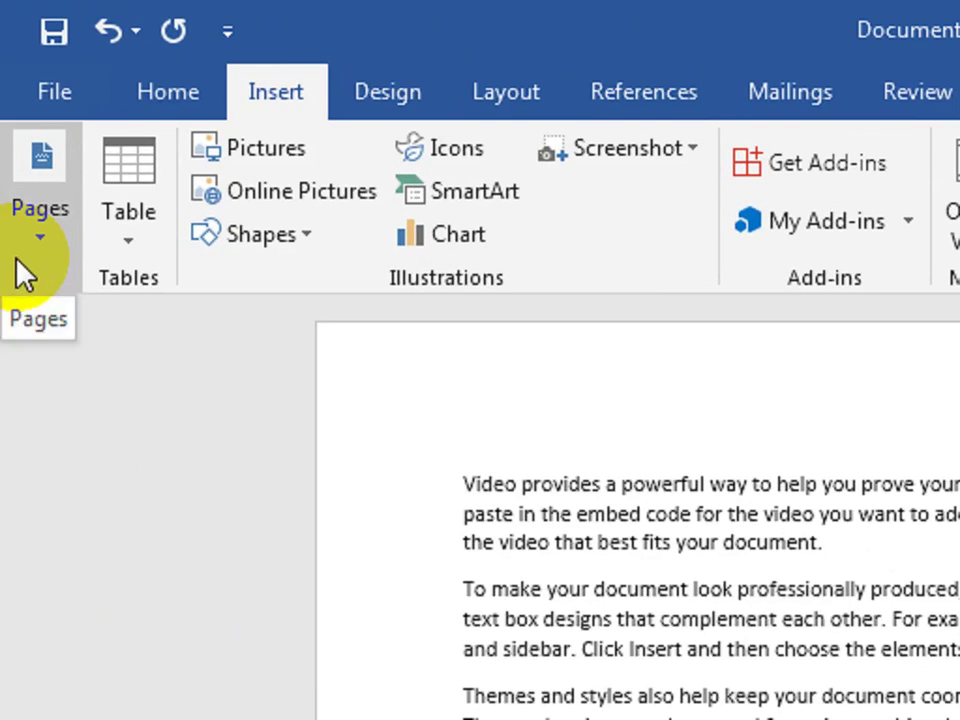
click(18, 118)
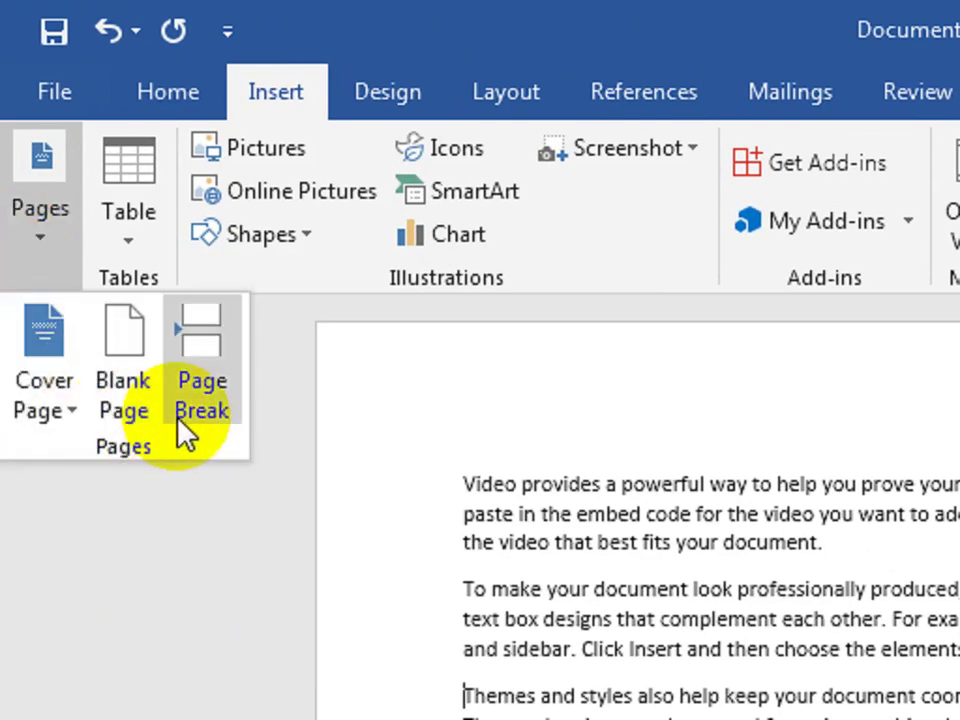
click(180, 416)
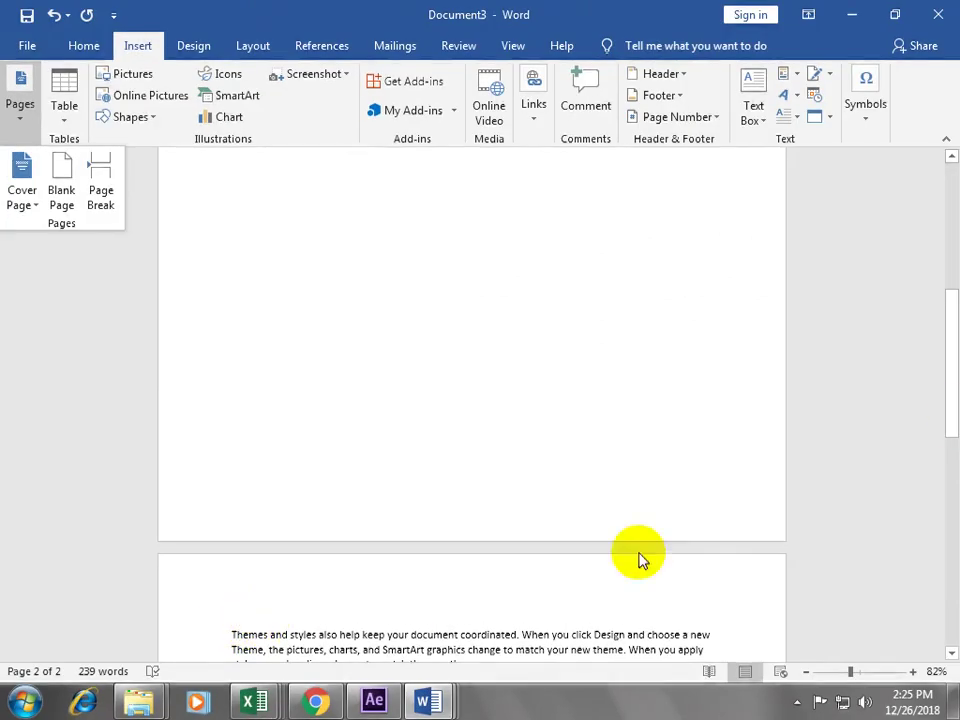
Step: Scroll back up to page 1 and place the insertion point in its text
drag(949, 392, 945, 258)
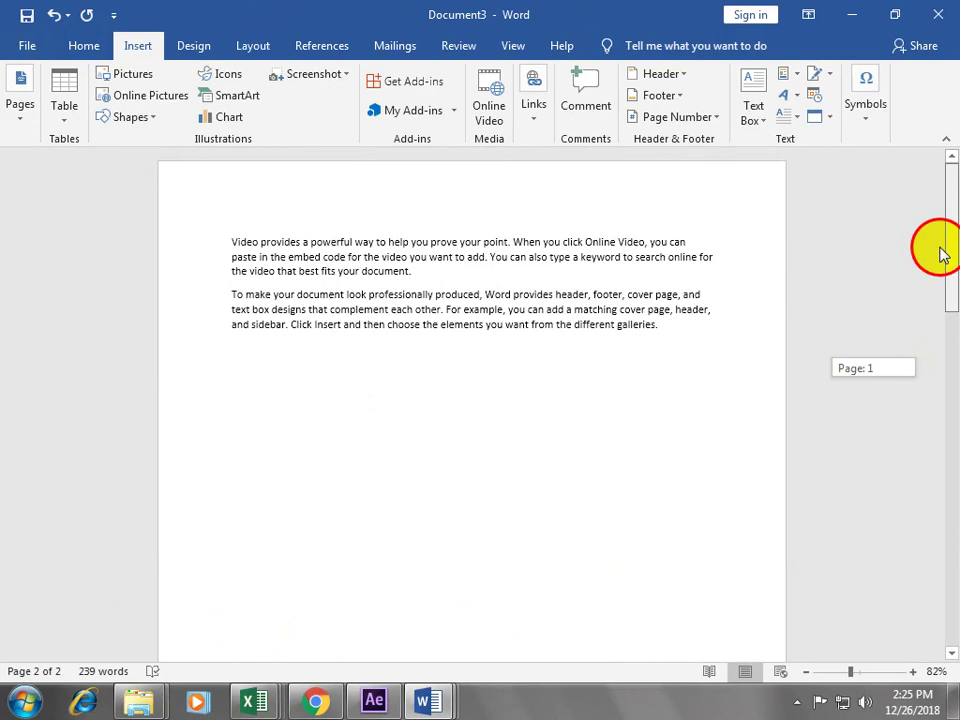
mouse_move(940, 253)
mouse_down()
mouse_move(953, 421)
mouse_move(943, 251)
mouse_up()
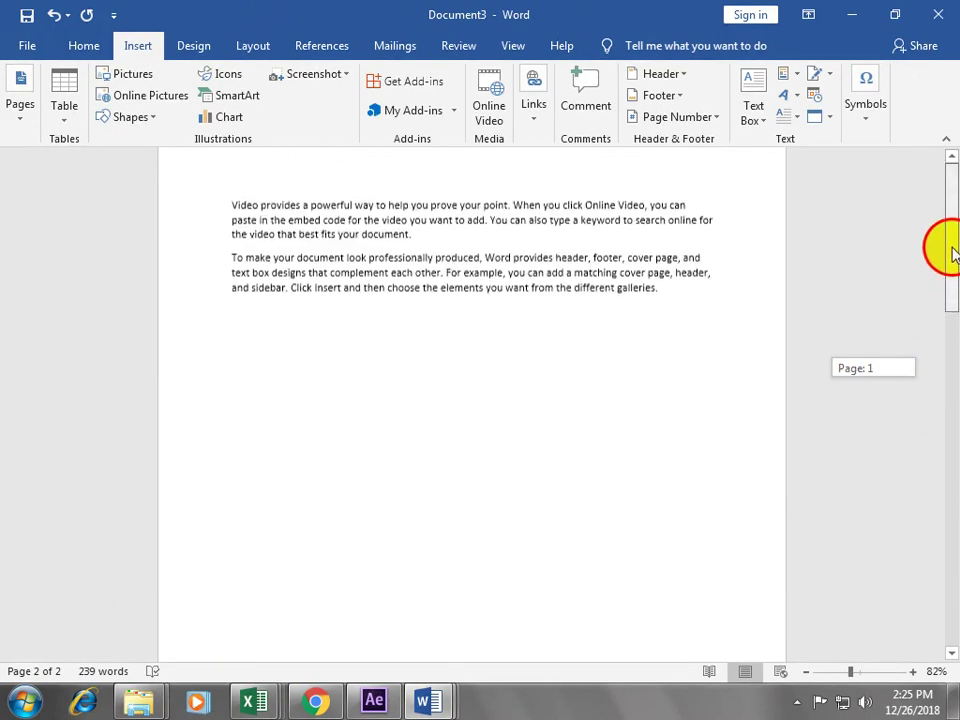
click(302, 288)
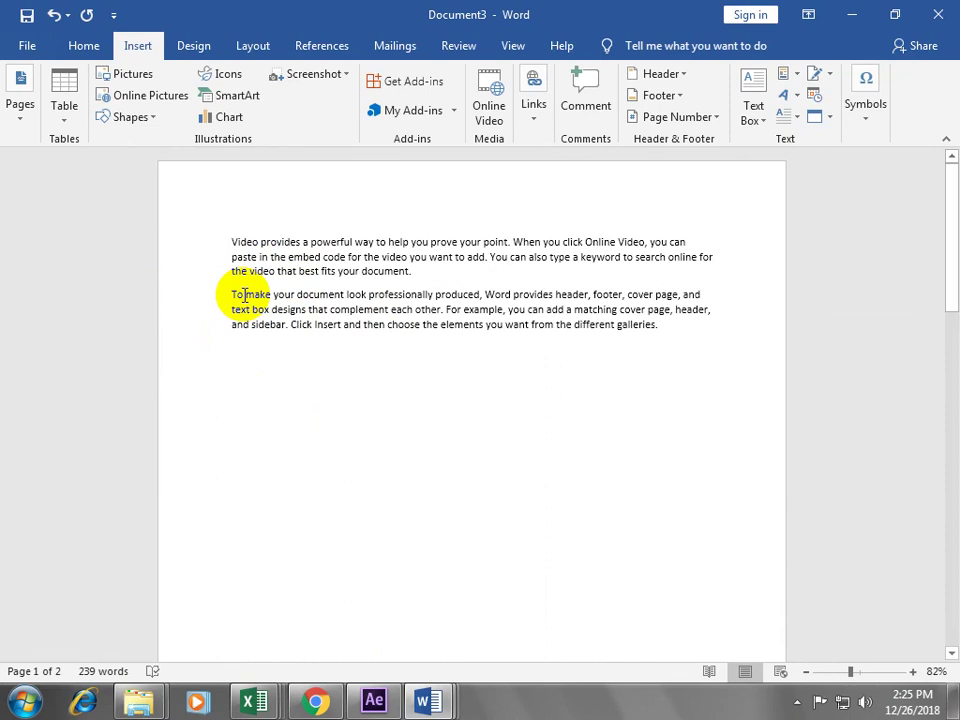
click(19, 105)
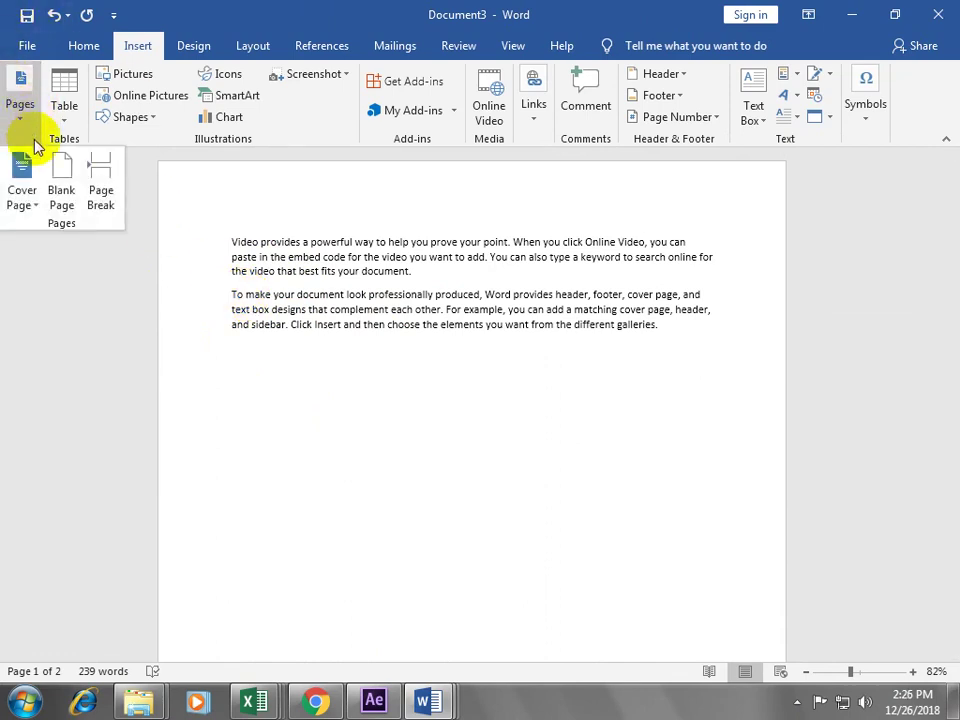
Step: Undo the page break with Ctrl+Z so Themes returns to page 1
click(272, 467)
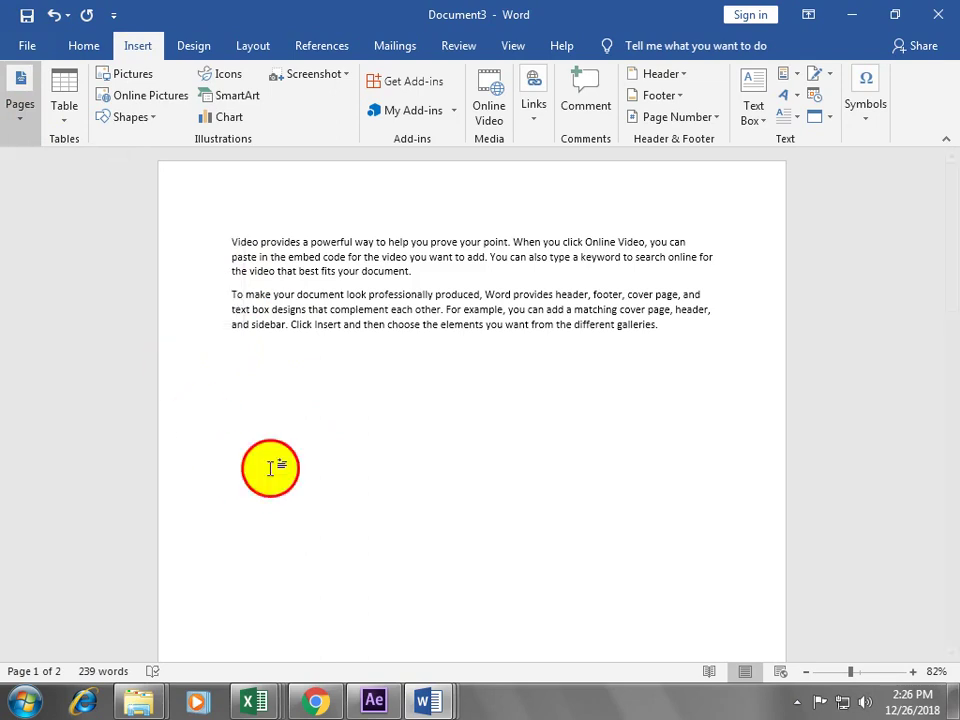
key(ctrl+z)
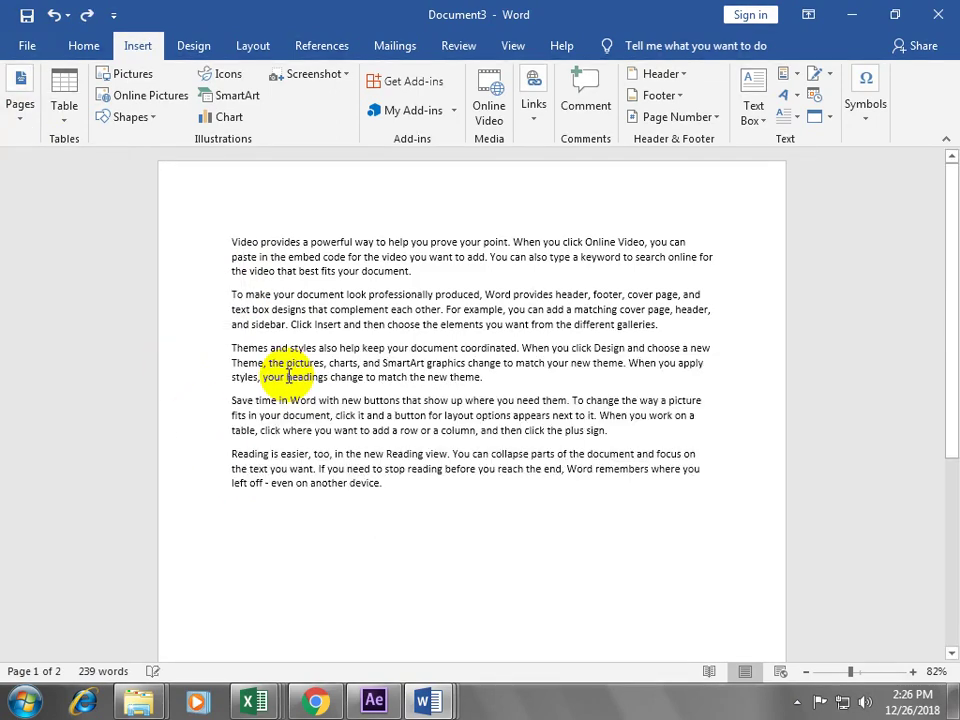
click(12, 118)
click(16, 122)
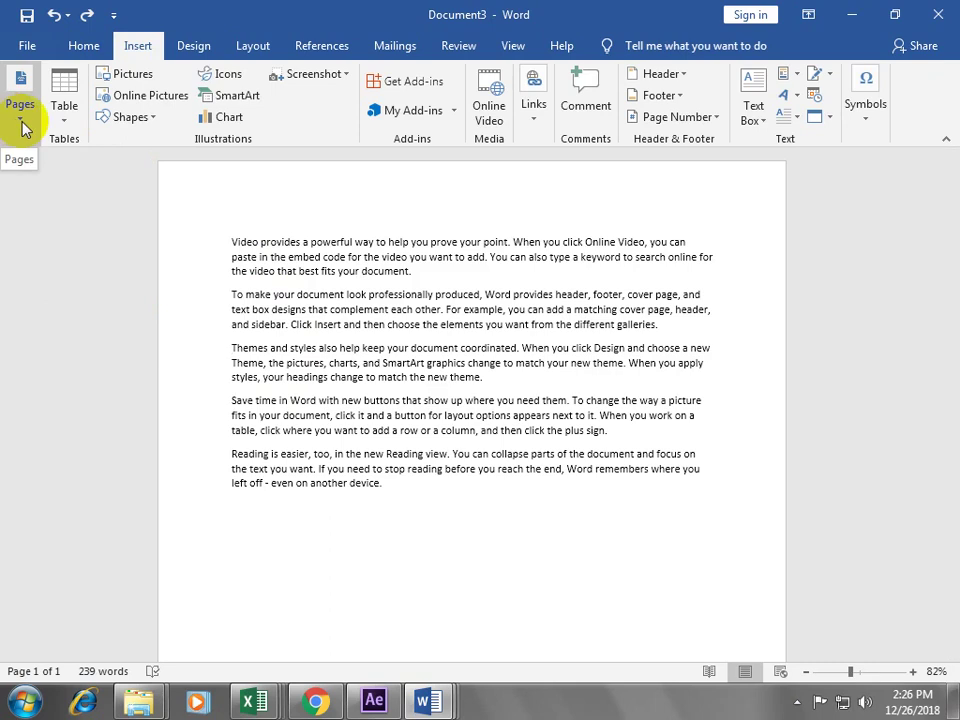
Step: Insert a blank page before the Themes paragraph, making the document three pages
click(18, 122)
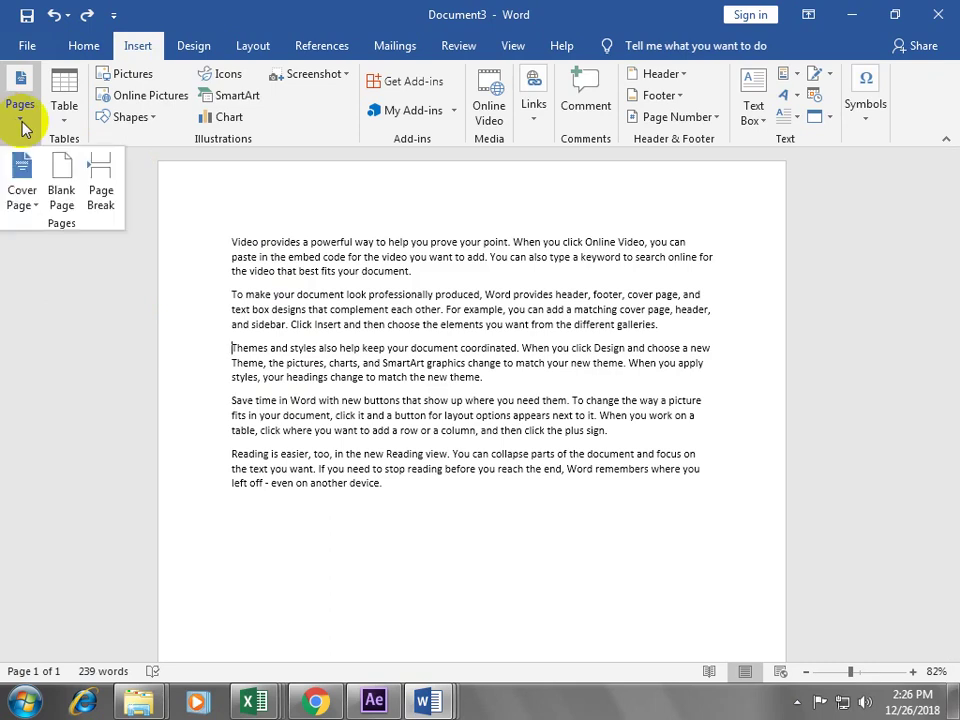
click(50, 200)
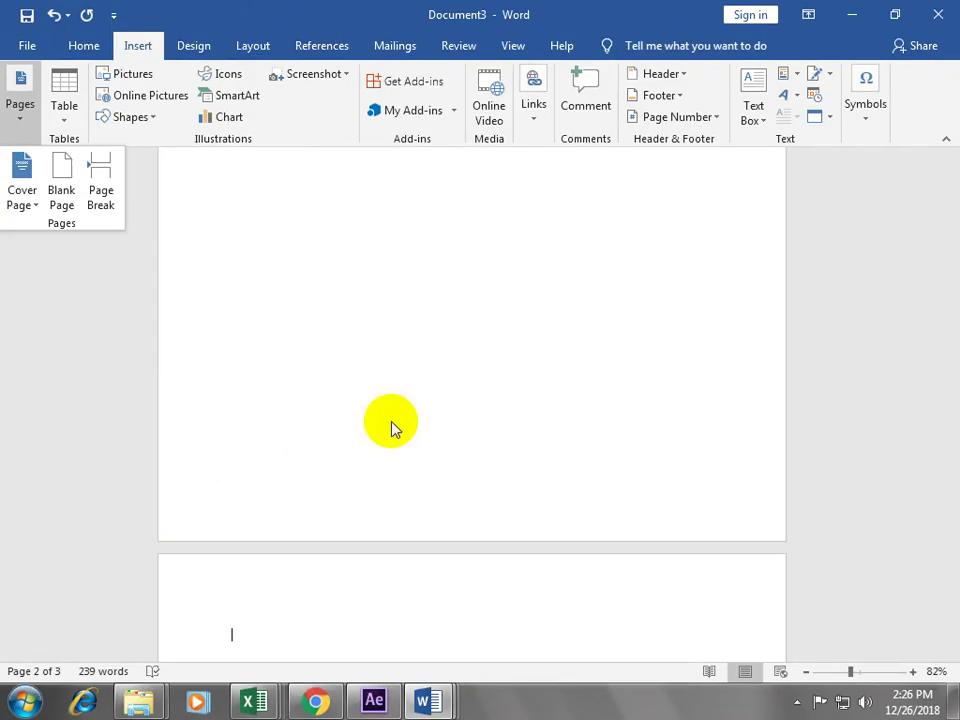
click(236, 367)
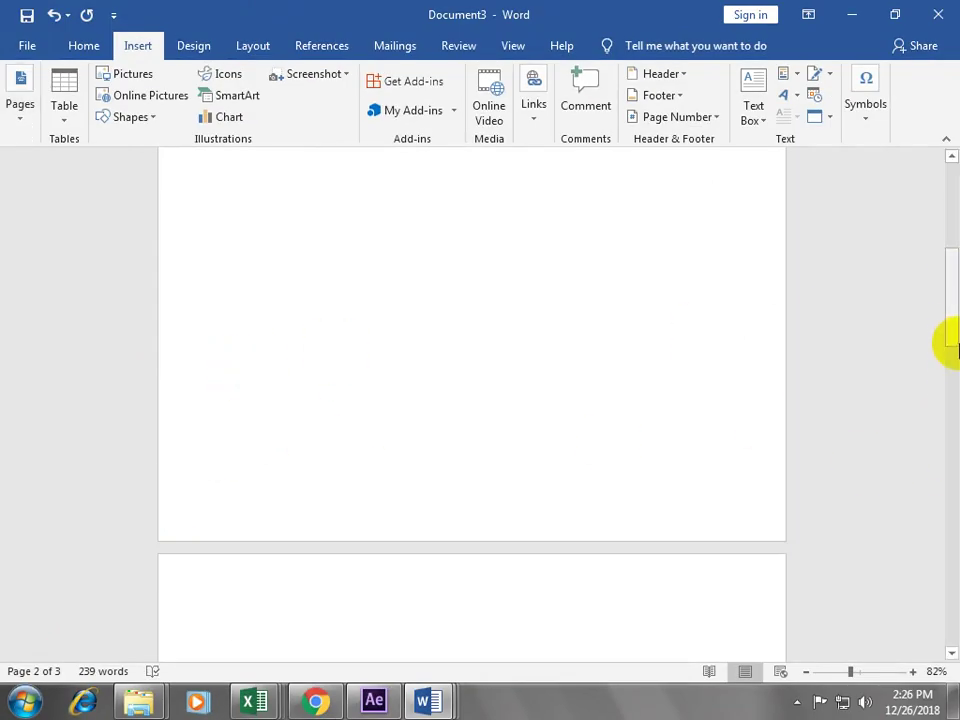
drag(946, 321, 946, 220)
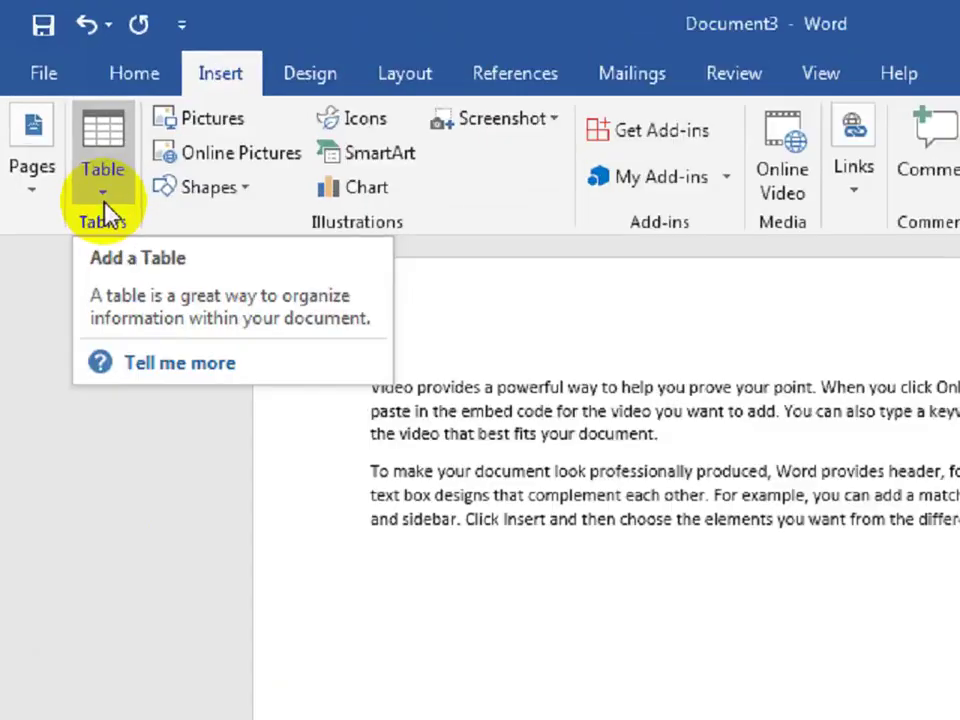
Step: Leave Word for the Chrome window showing the YouTube channel's Videos tab
click(65, 125)
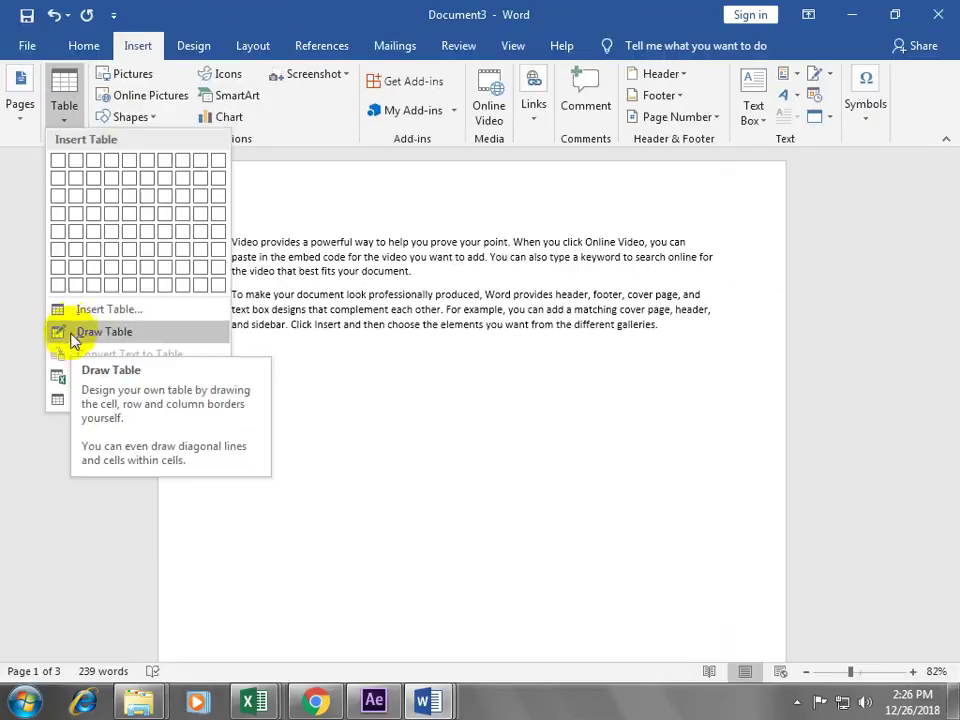
click(312, 702)
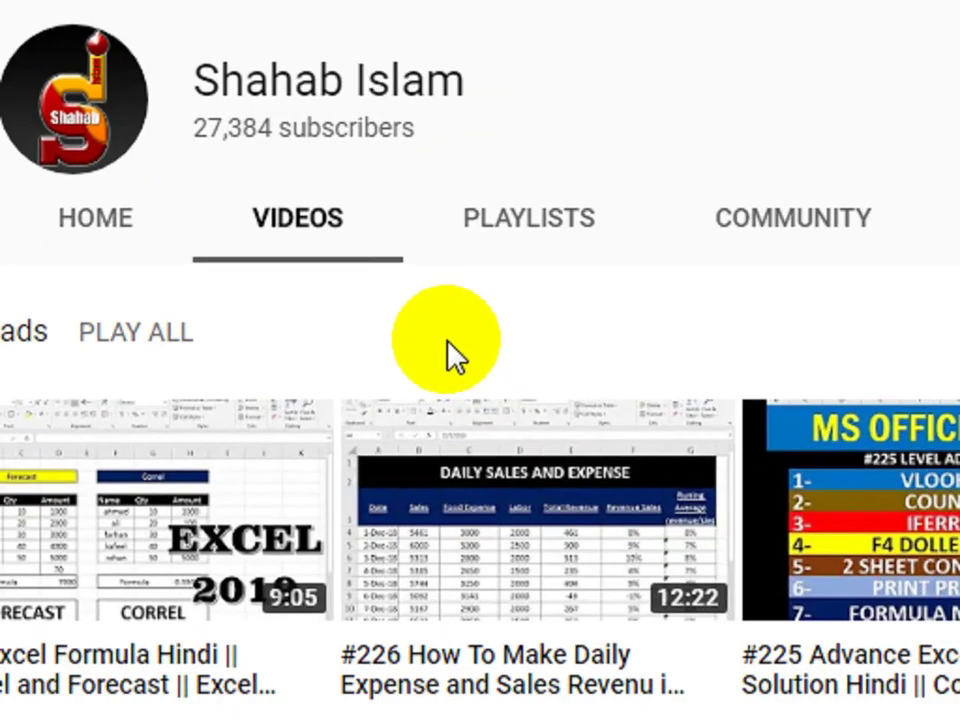
click(432, 527)
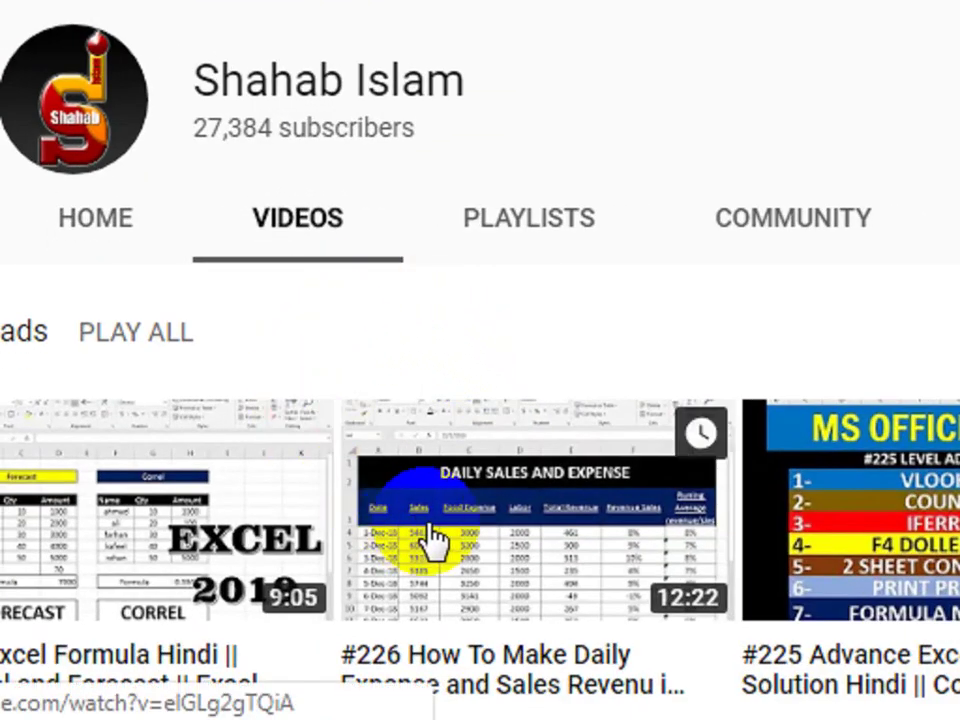
click(658, 540)
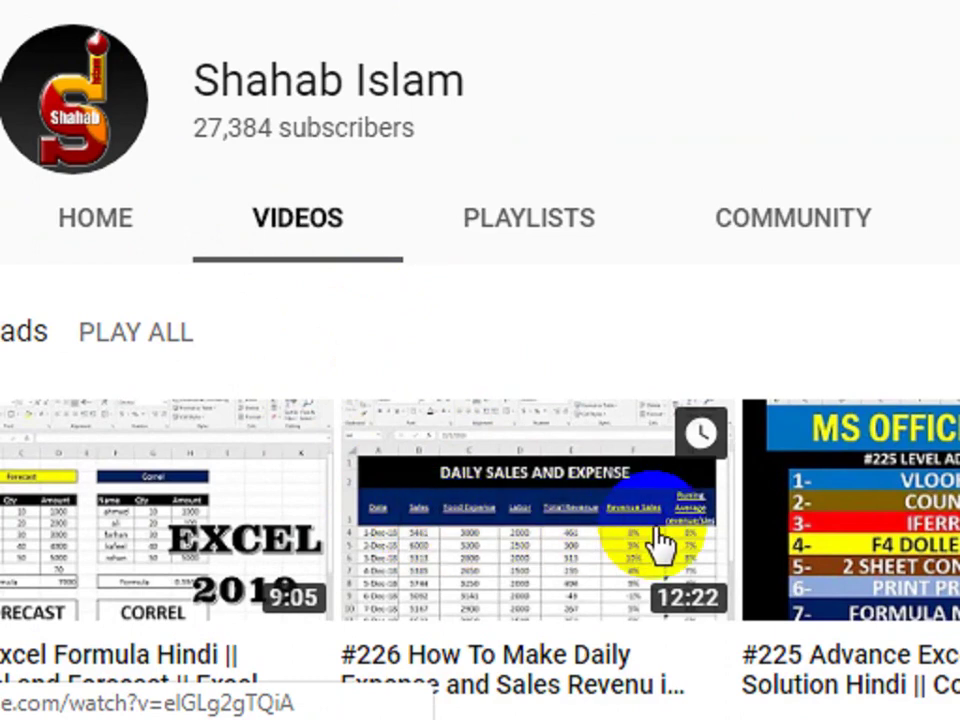